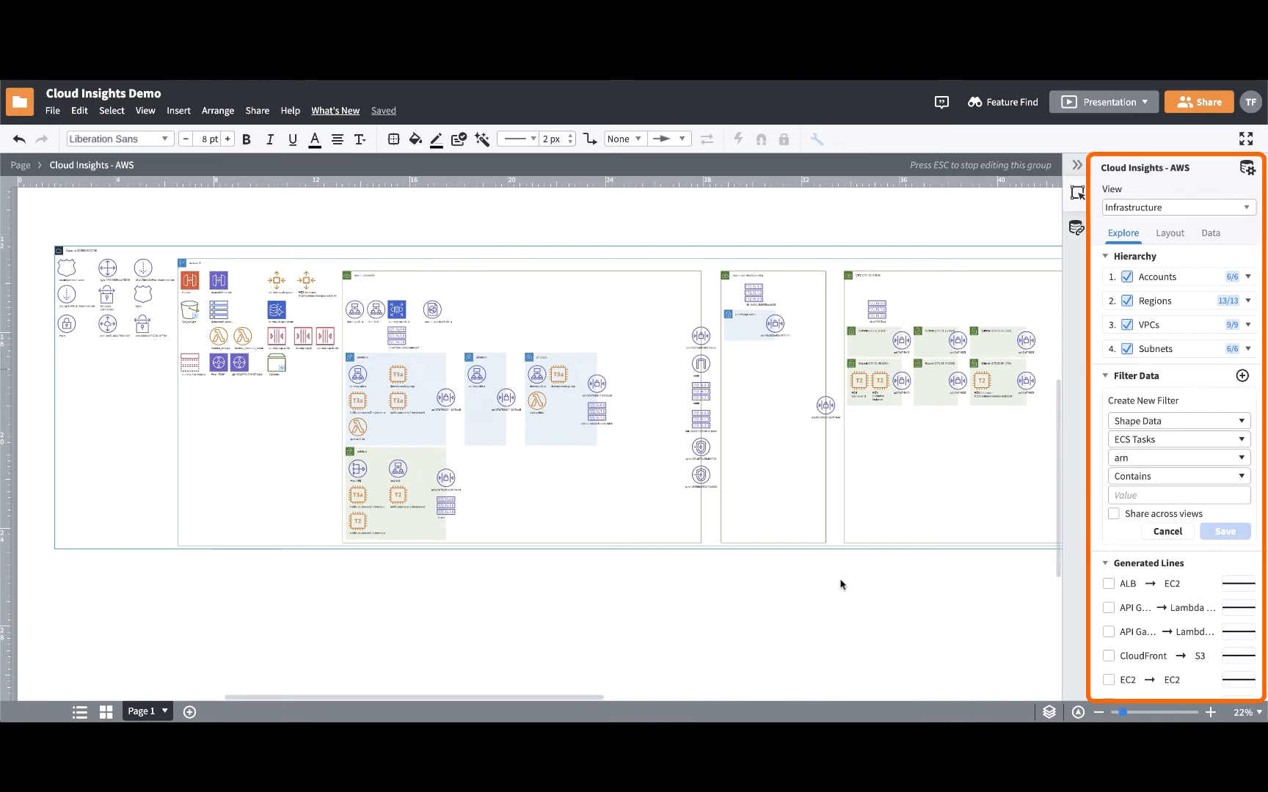
- Switch the diagram to the VPC Topology view and on to the Summarized Infrastructure view
left_click(1185, 211)
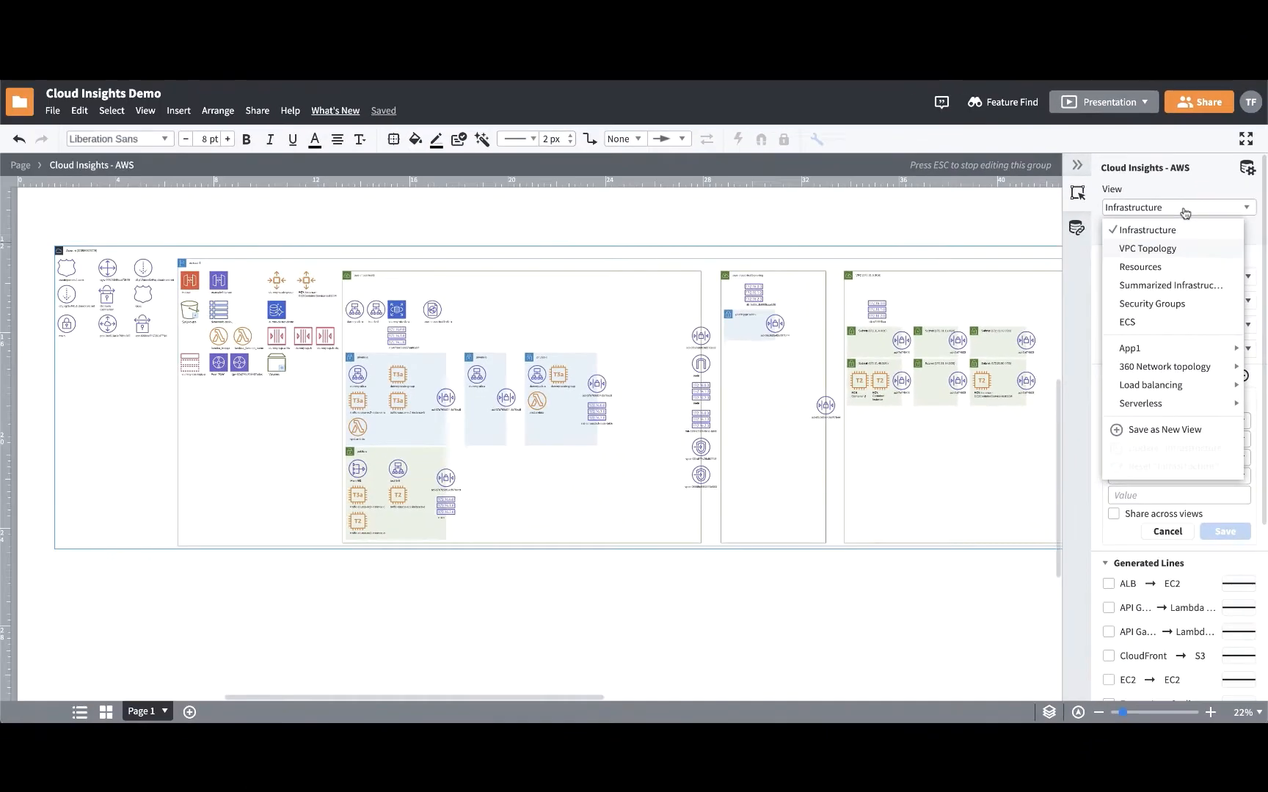
left_click(1179, 250)
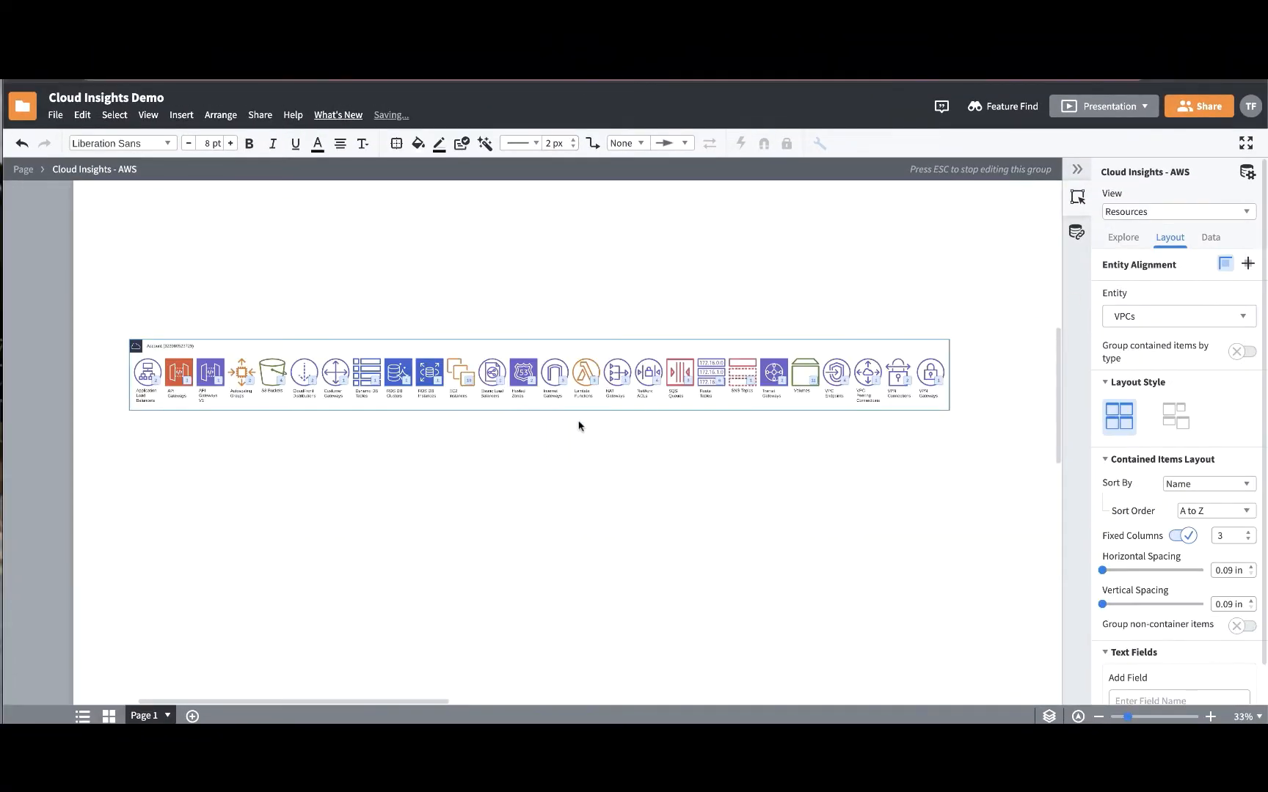
scroll(579, 422, "up", 3)
left_click(1170, 288)
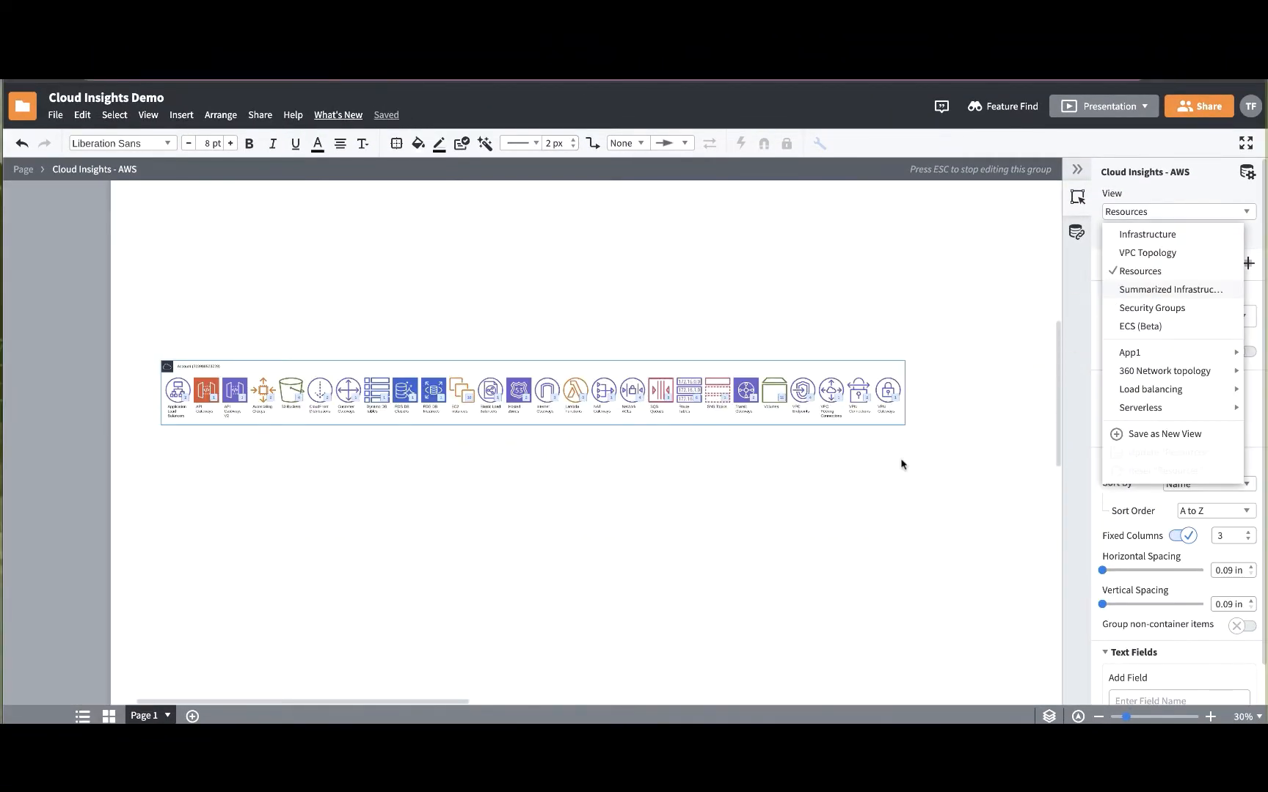
scroll(903, 464, "down", 2)
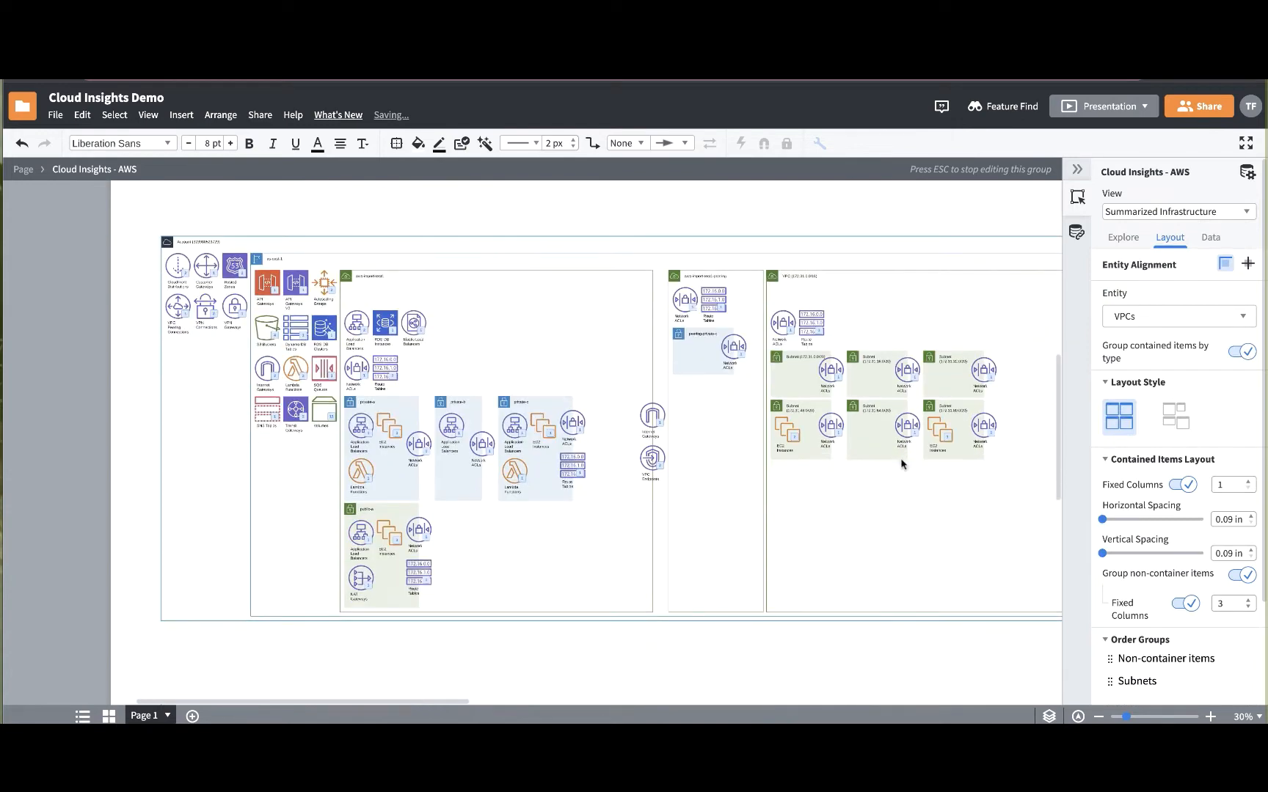
- Turn off summarizing for all EC2 instances in the Summarized Infrastructure view
left_click_drag(932, 504, 683, 546)
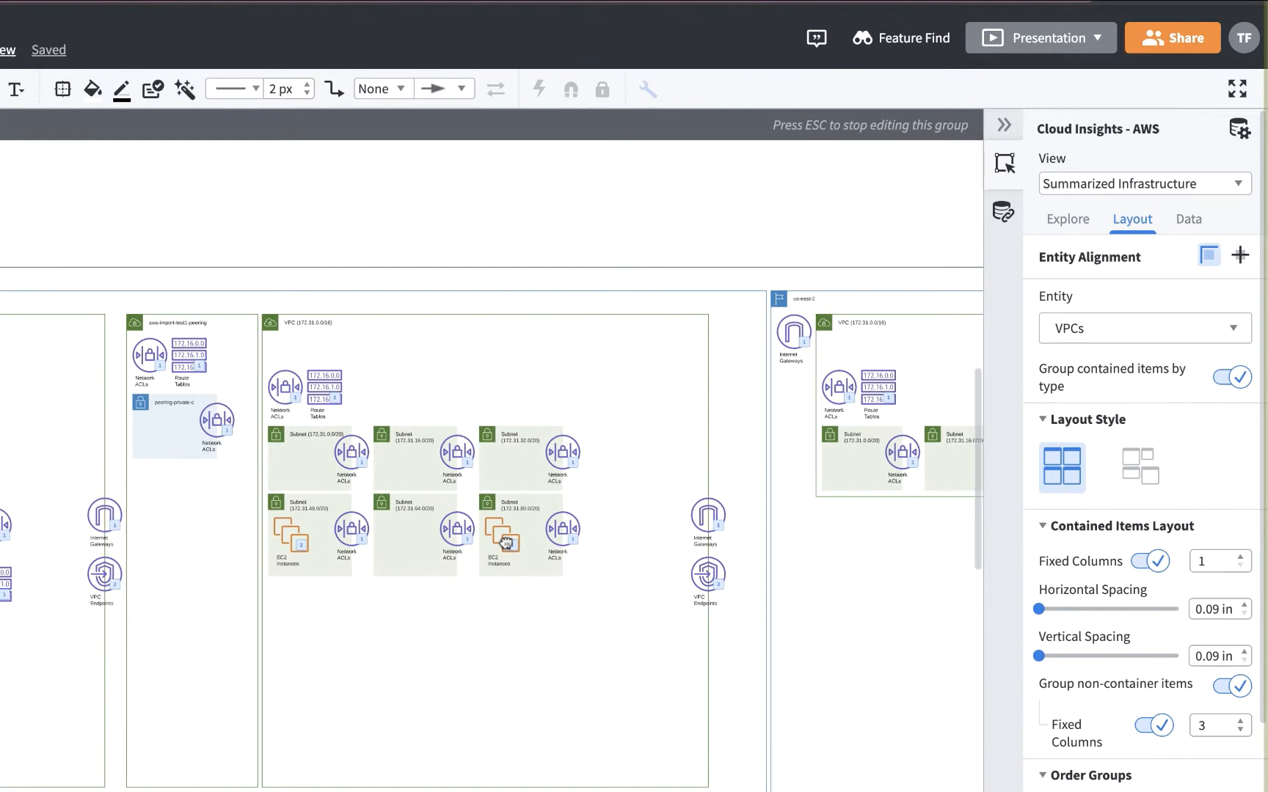
right_click(505, 542)
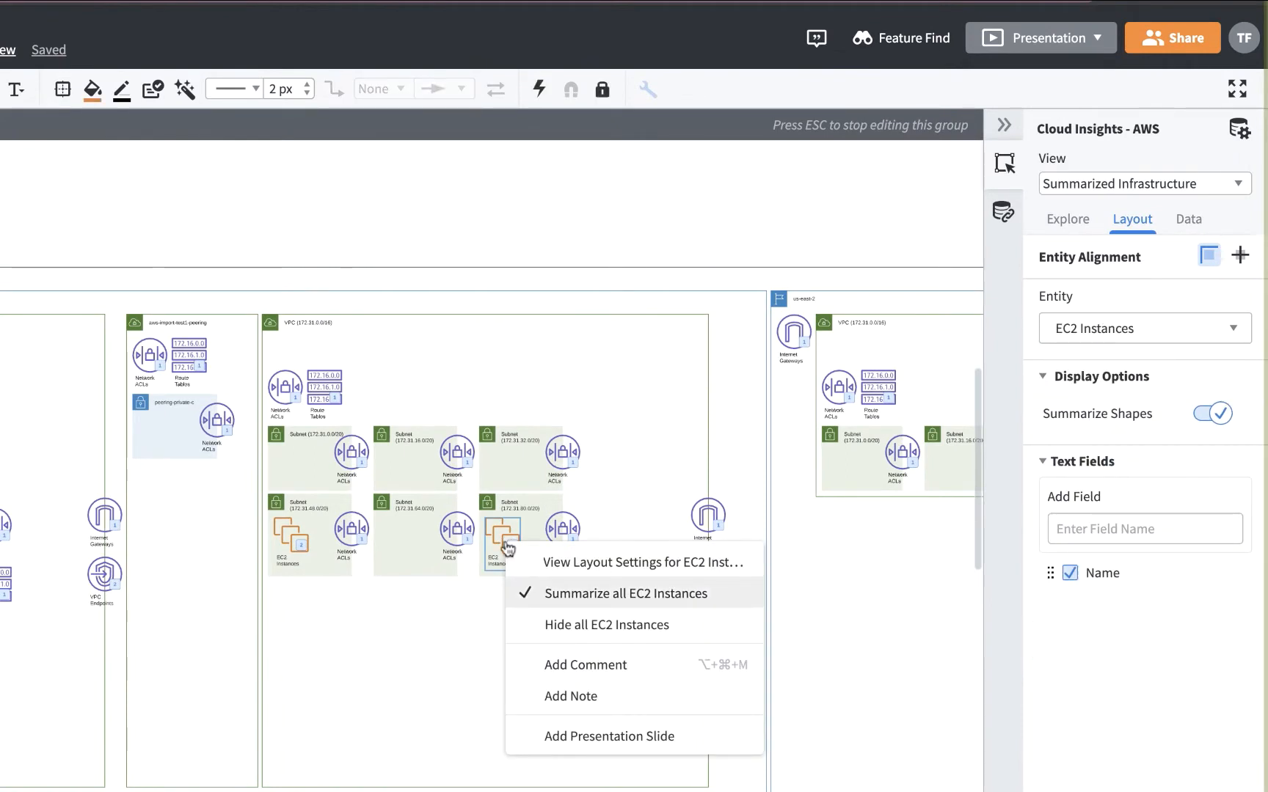
left_click(517, 593)
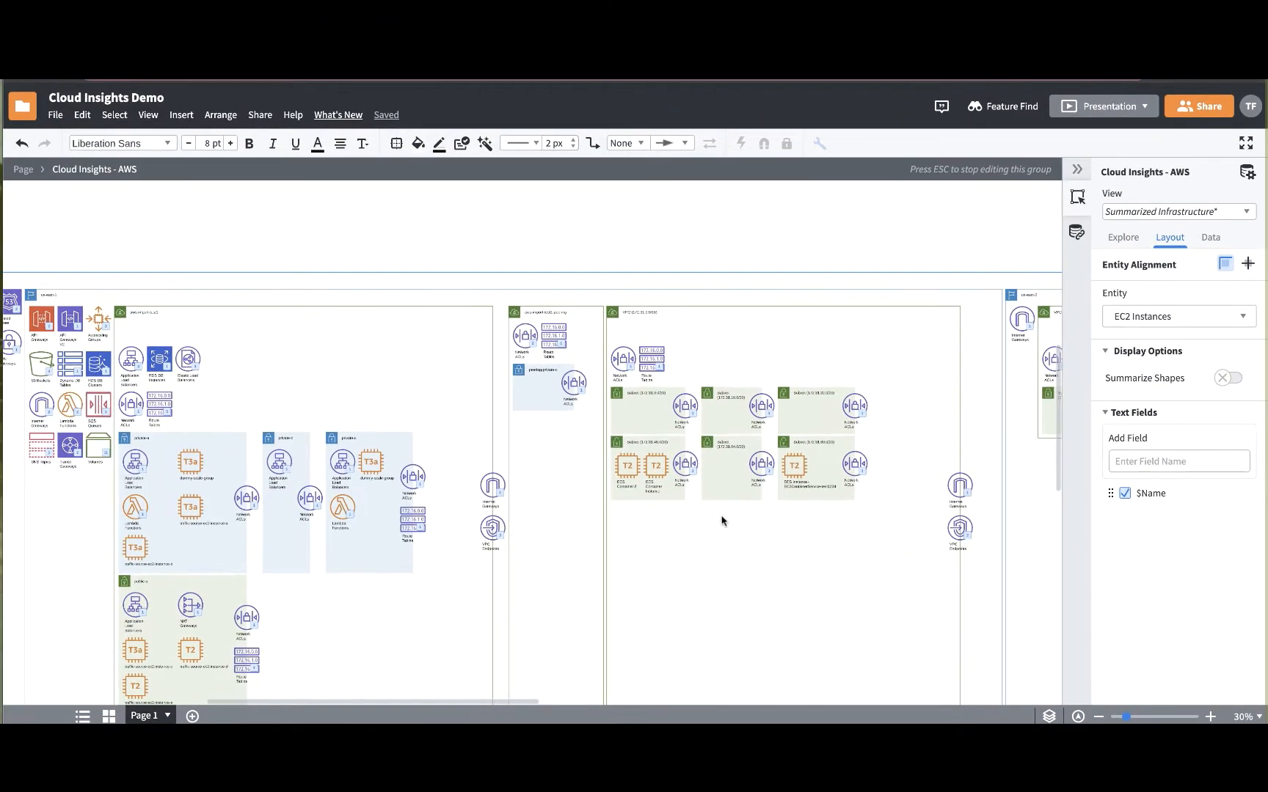
- Cycle the diagram through the Security Groups and ECS views back to the Infrastructure view
left_click(1174, 211)
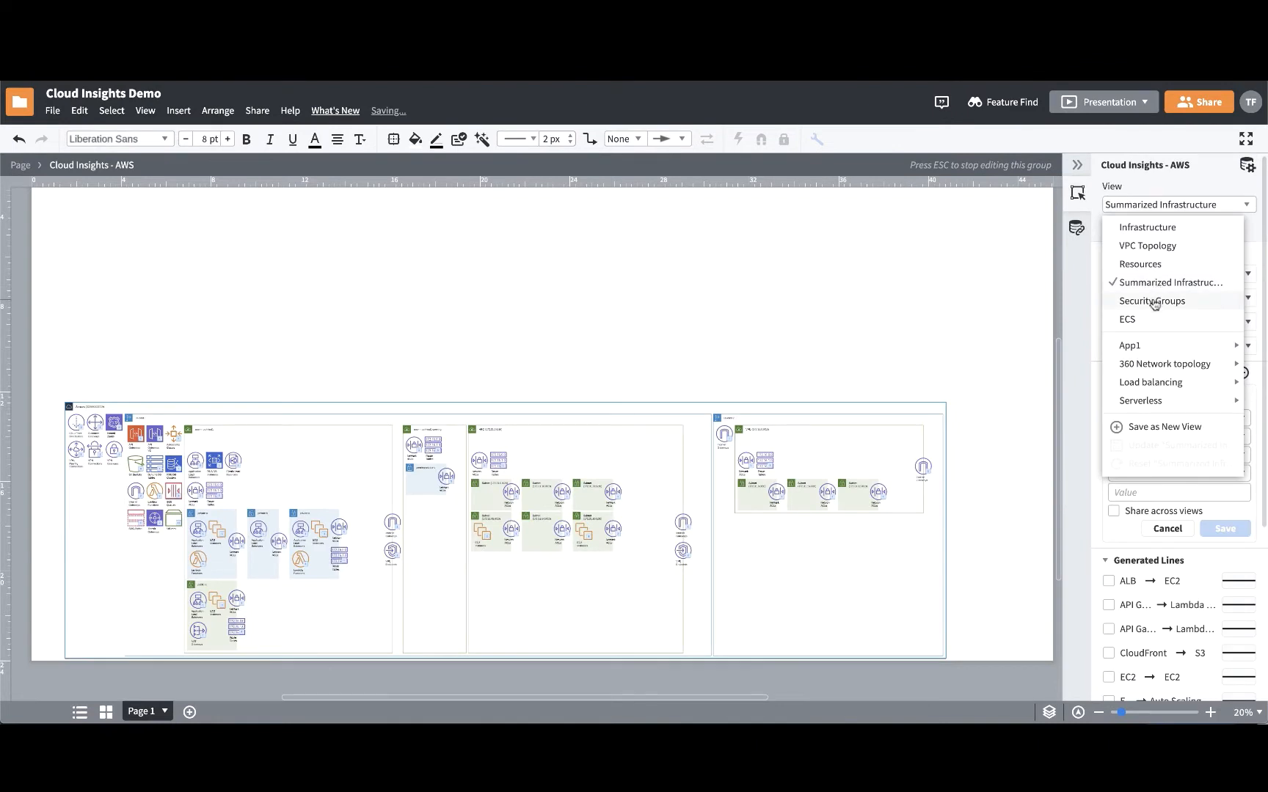
left_click(1154, 303)
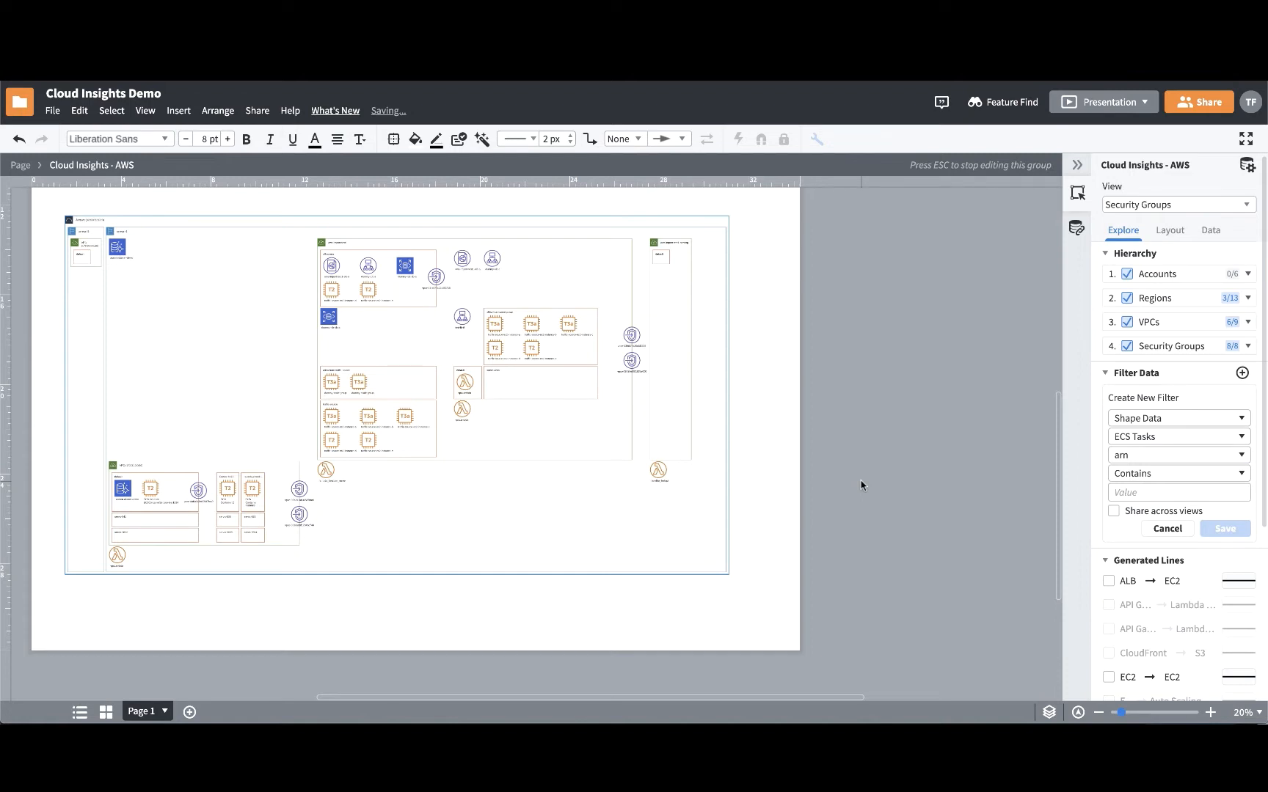
left_click(1135, 213)
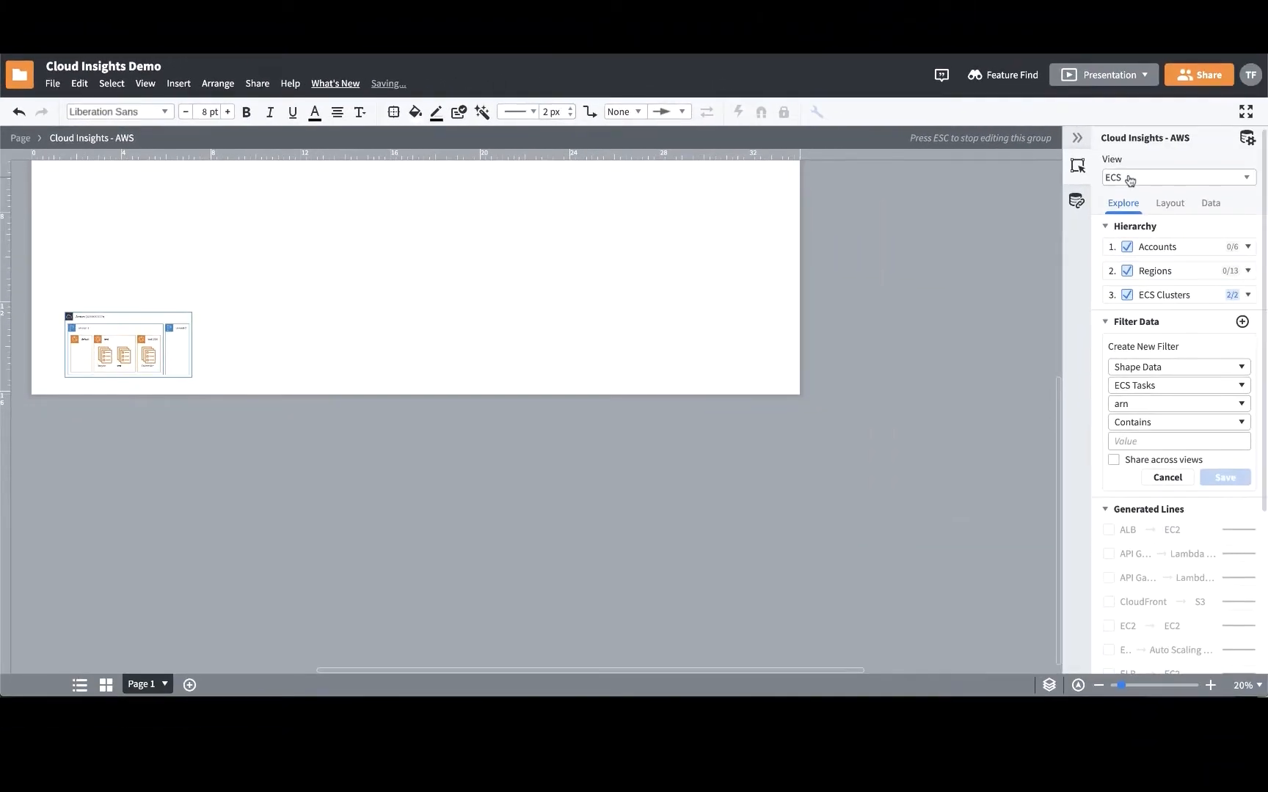
left_click(1129, 179)
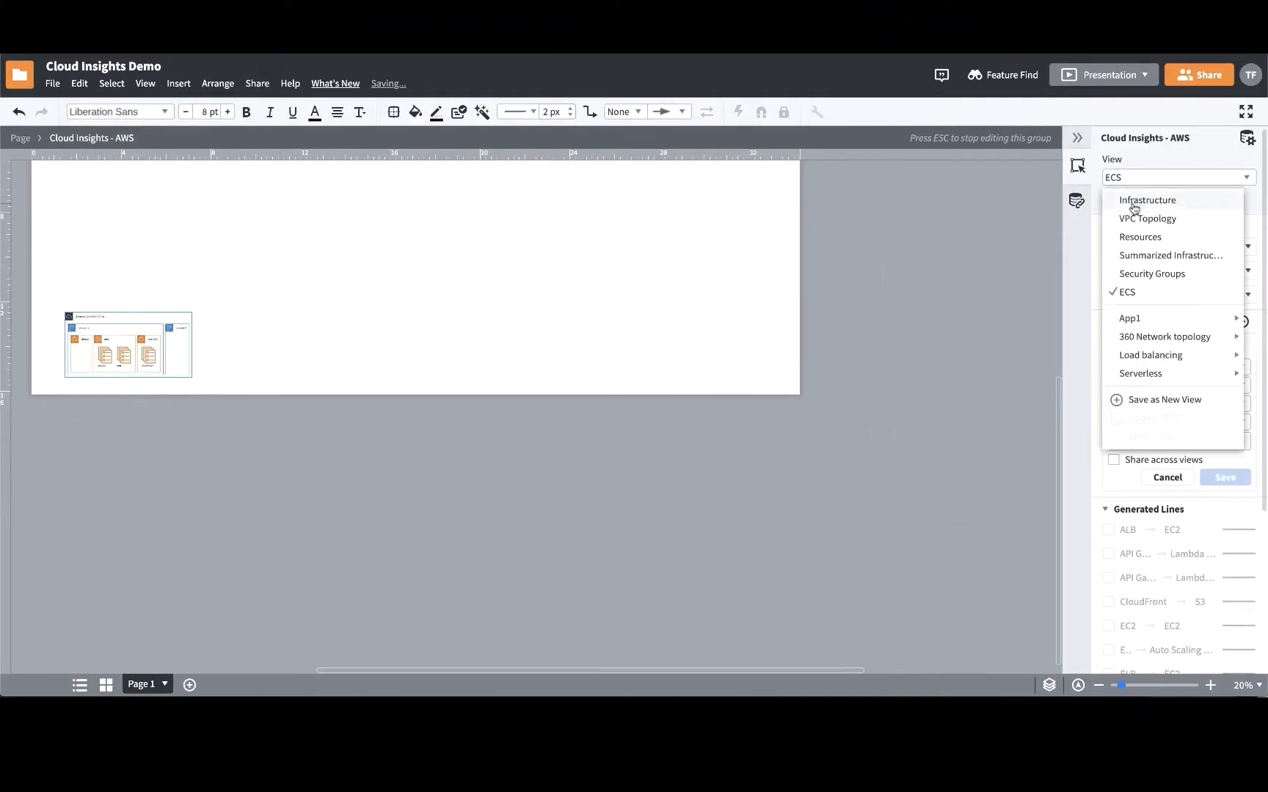
left_click(1132, 202)
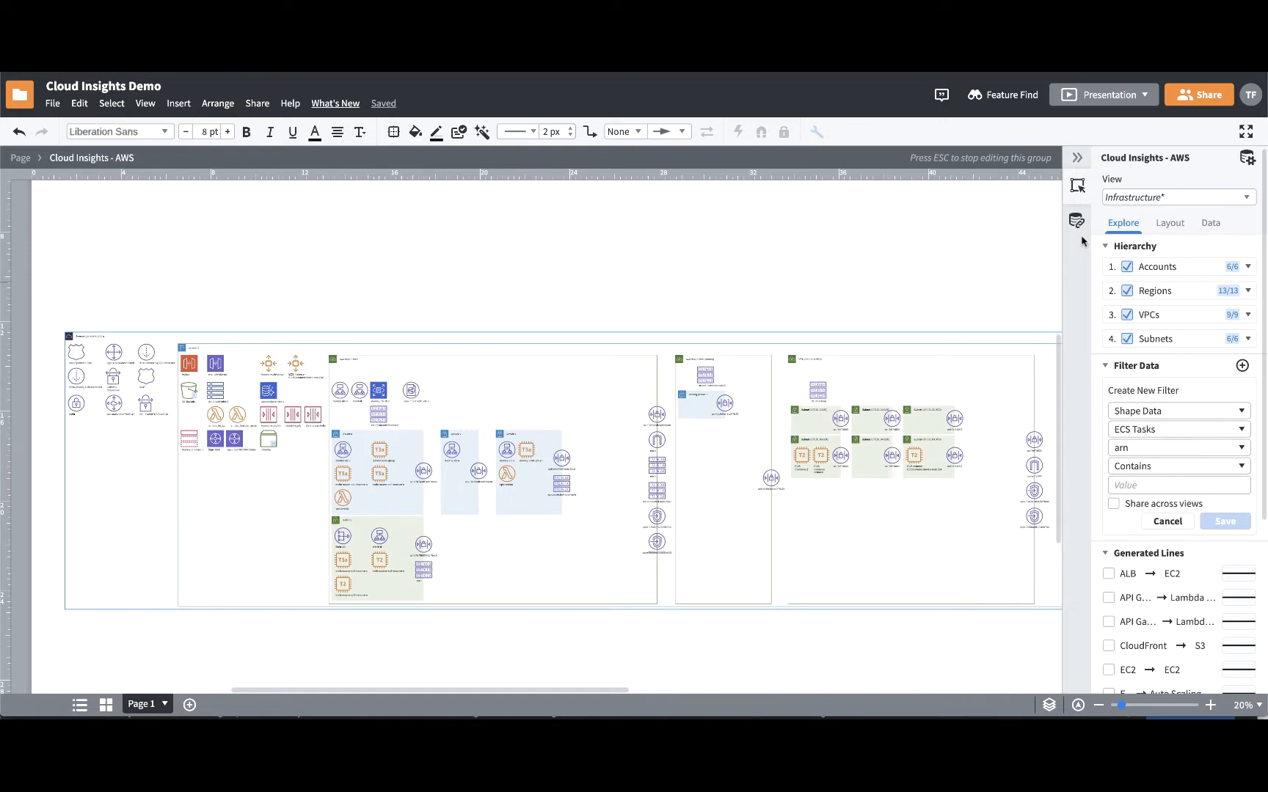
- Remove the Regions level from the hierarchy and hide its Internet Gateways and Dynamo DB Tables
left_click(1127, 292)
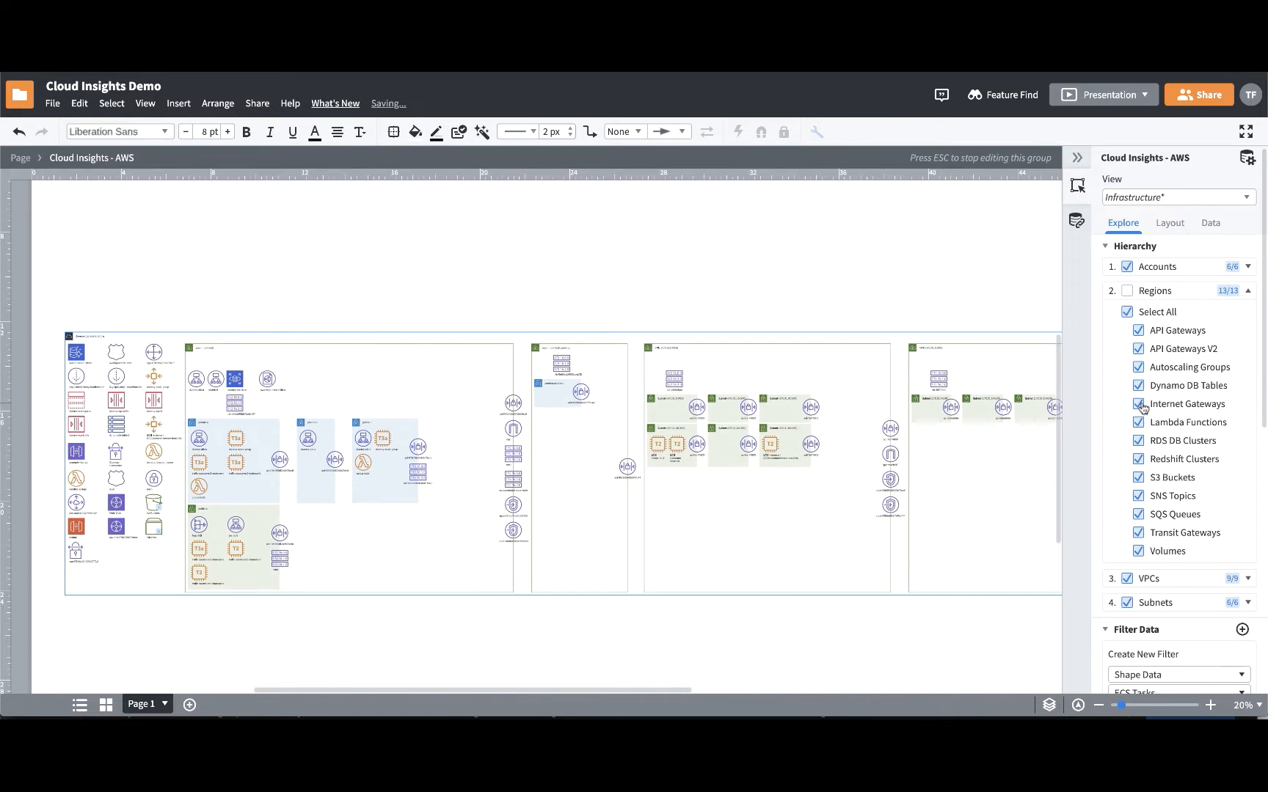
left_click(1139, 404)
left_click(1139, 386)
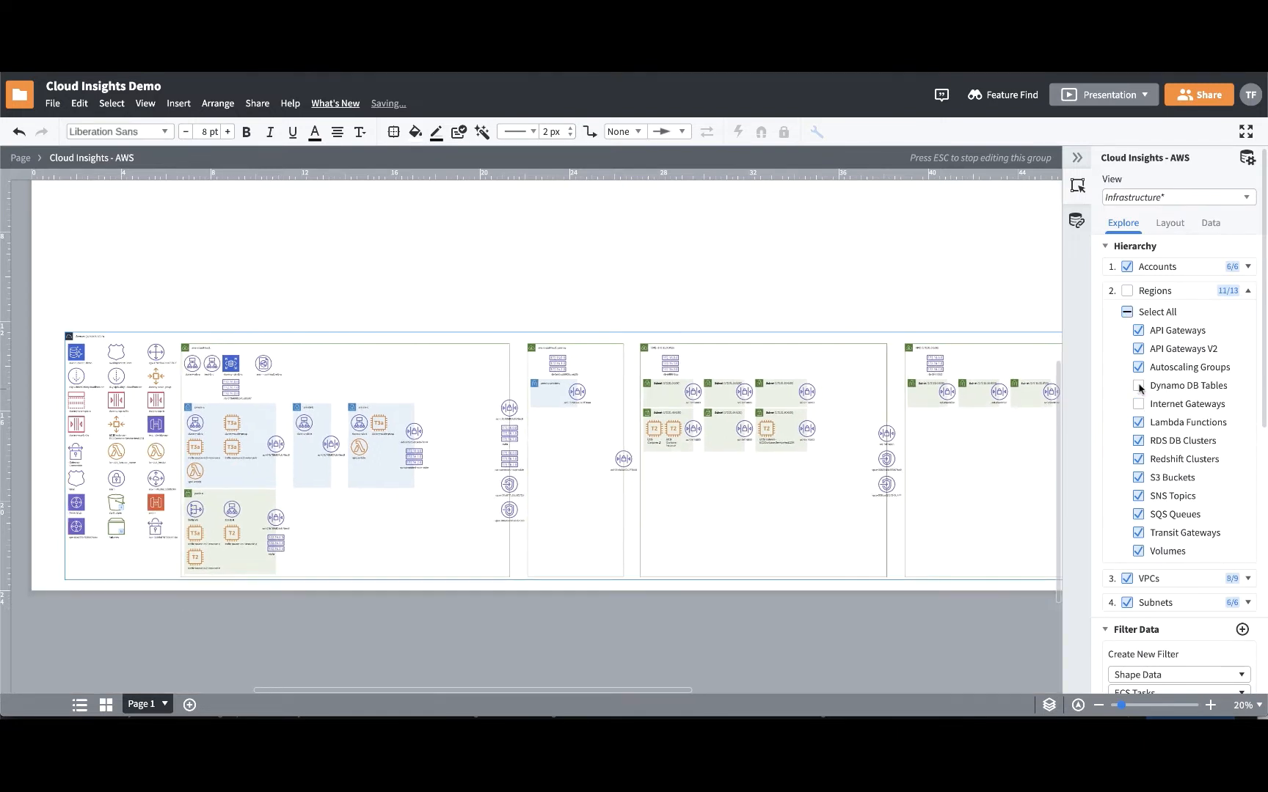
left_click(1248, 291)
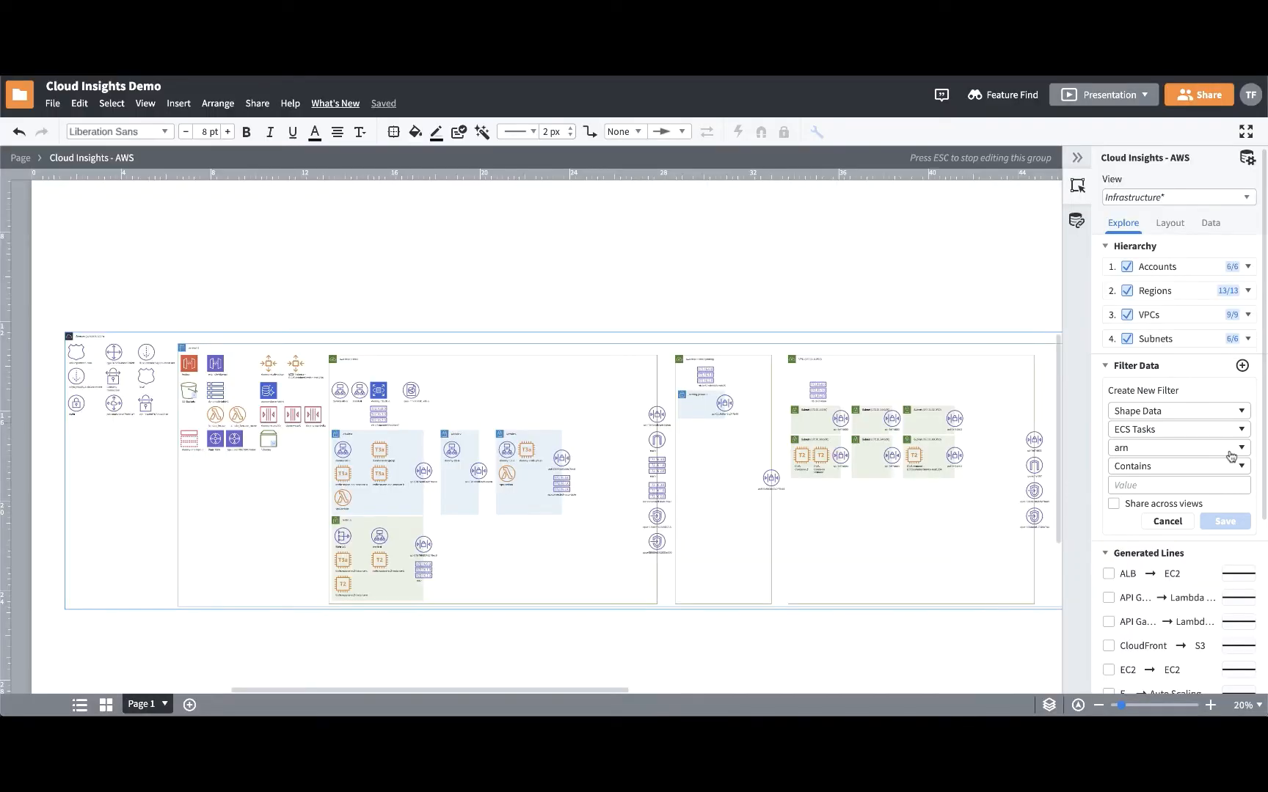
- Create a $Tags filter for EC2 Instances where Application contains "Bear", and enable sharing across views in the filter form
left_click(1221, 414)
left_click(1211, 460)
left_click(1200, 434)
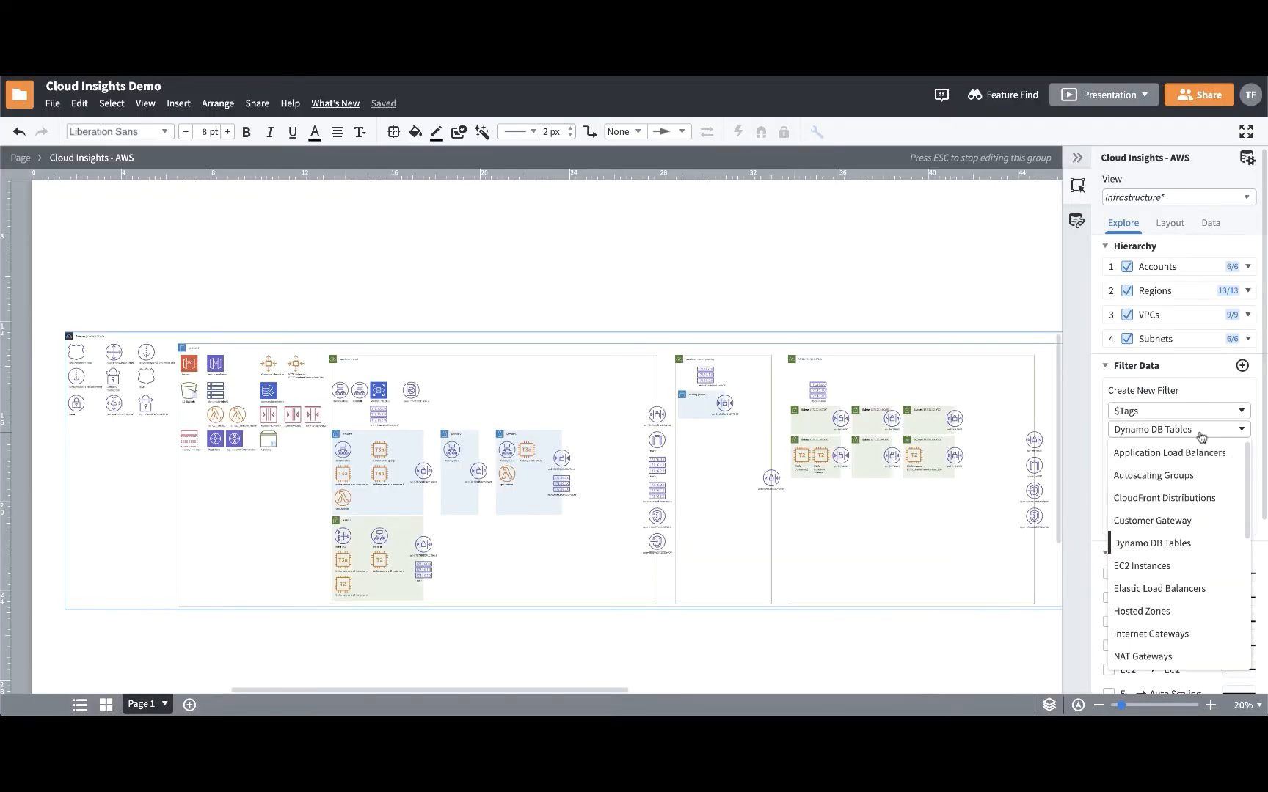
left_click(1160, 566)
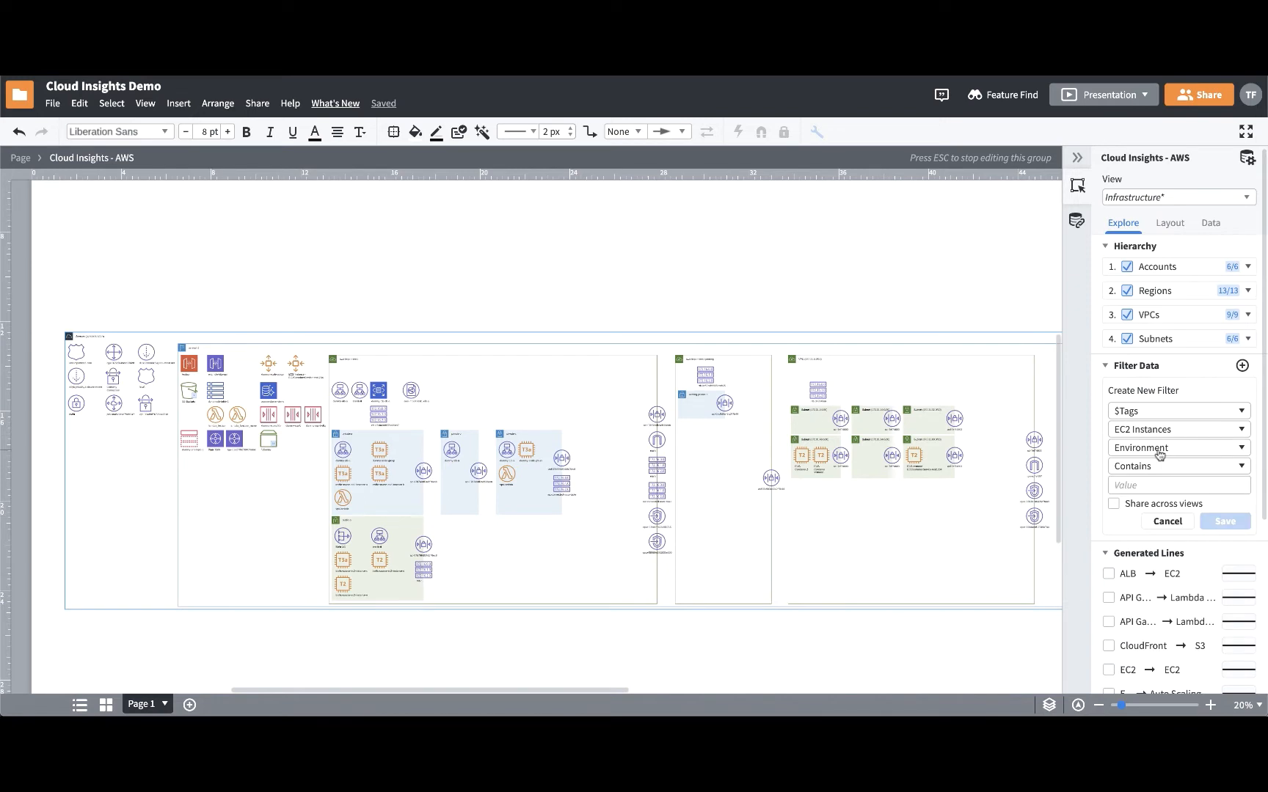
left_click(1159, 455)
left_click(1157, 471)
left_click(1156, 470)
left_click(1154, 487)
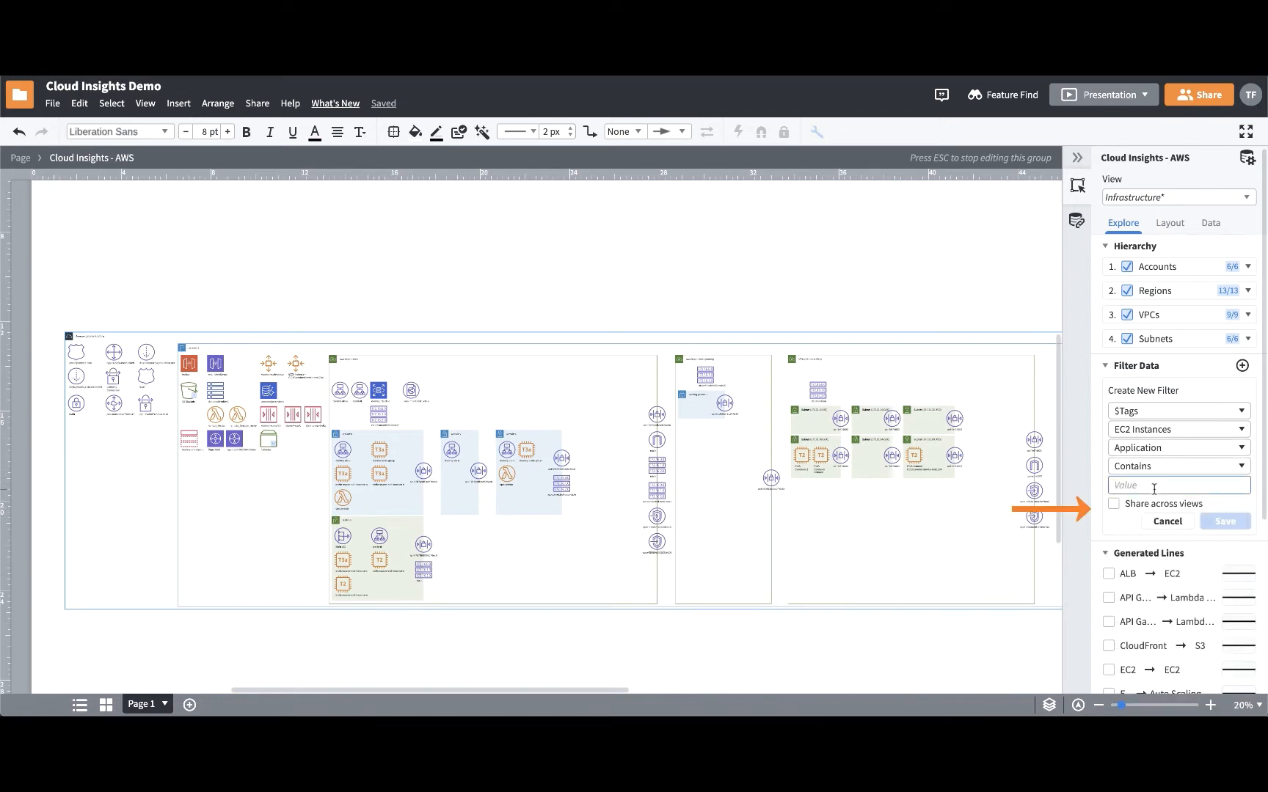
type("Bear")
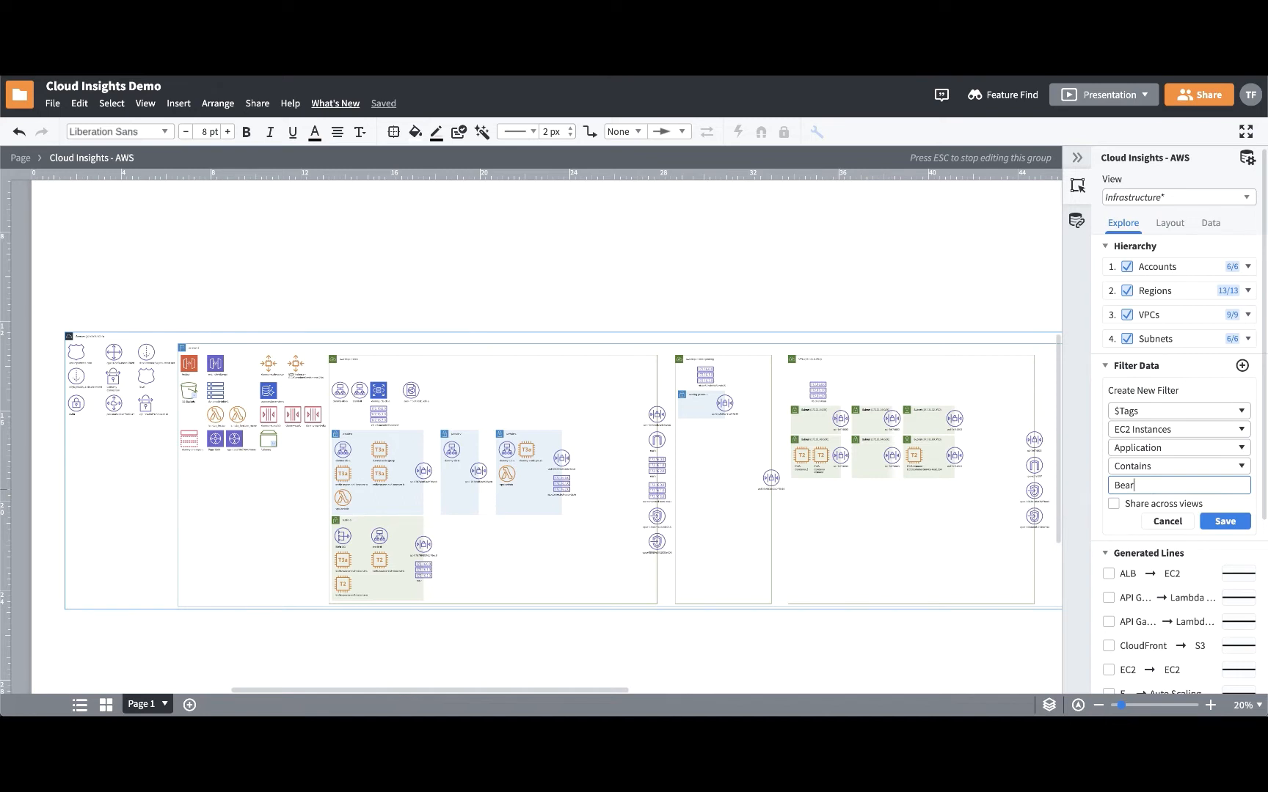
key("Return")
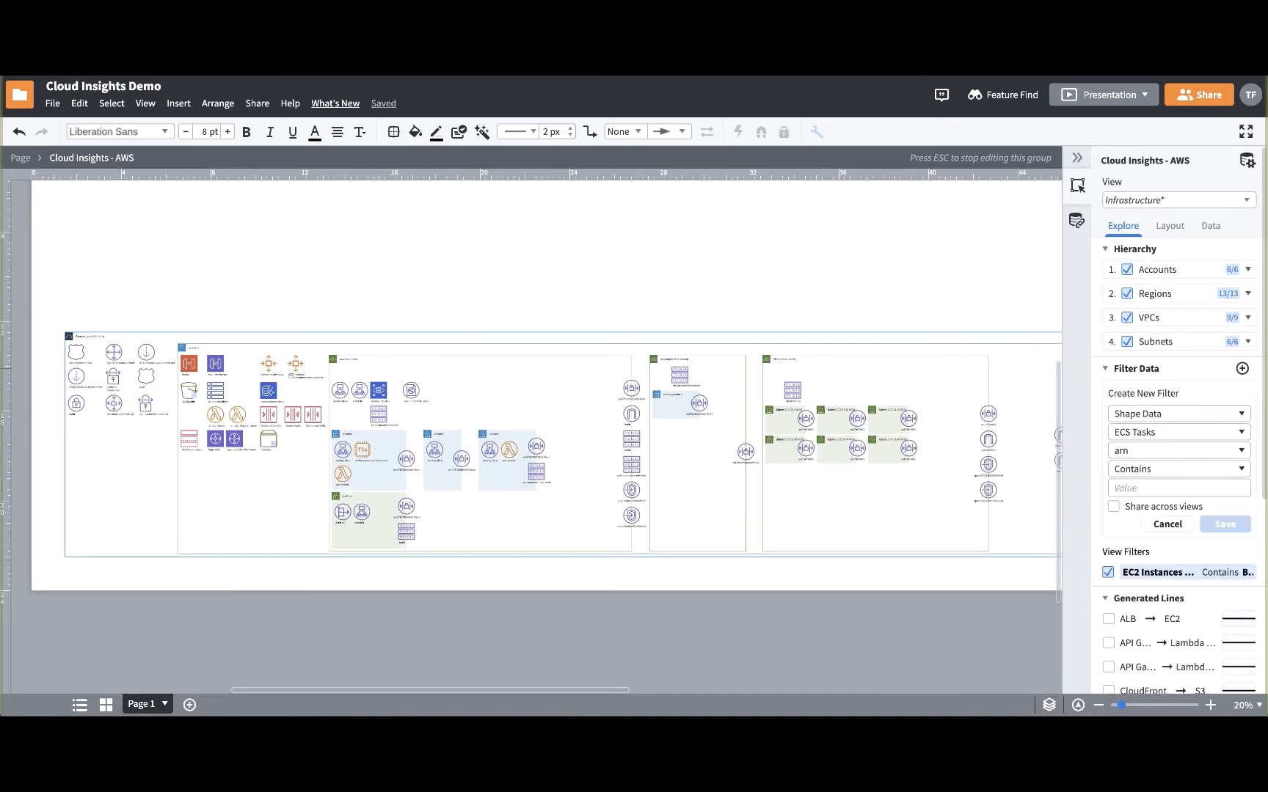
left_click(1116, 509)
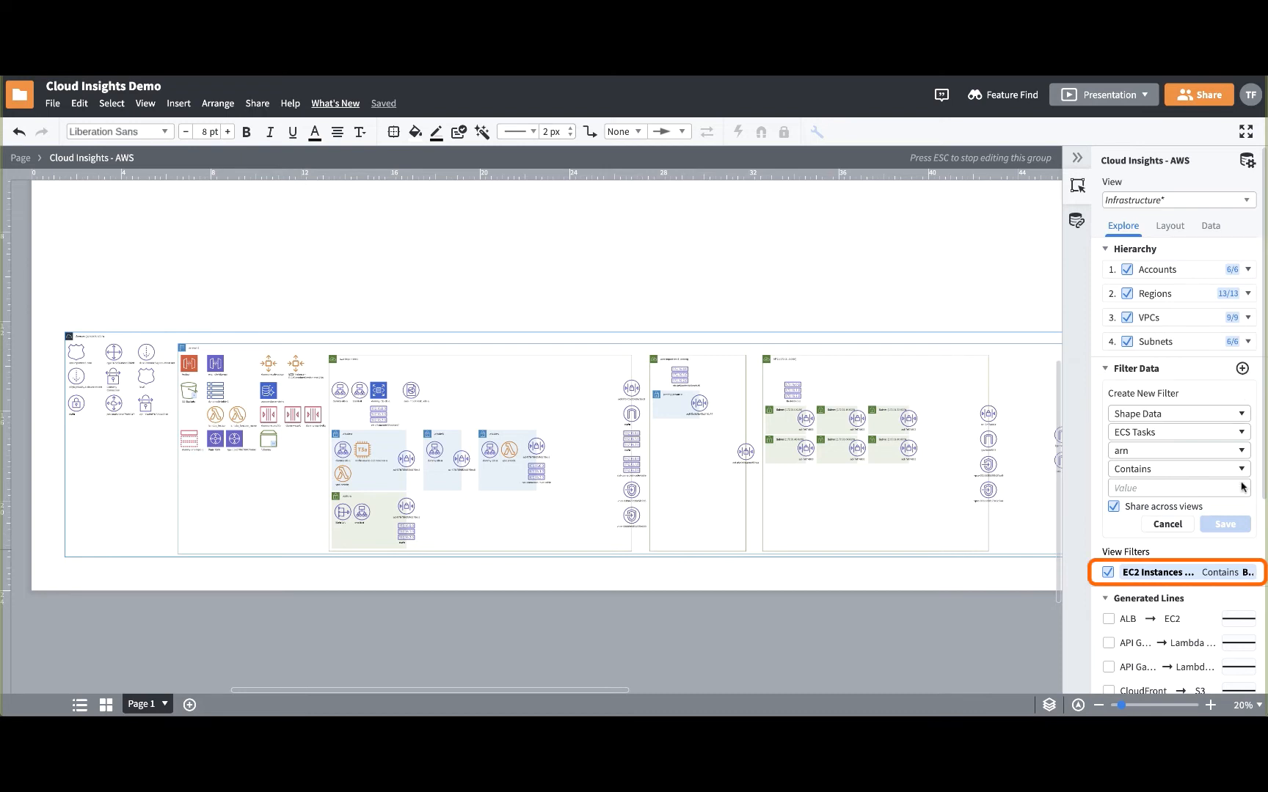
mouse_move(1242, 576)
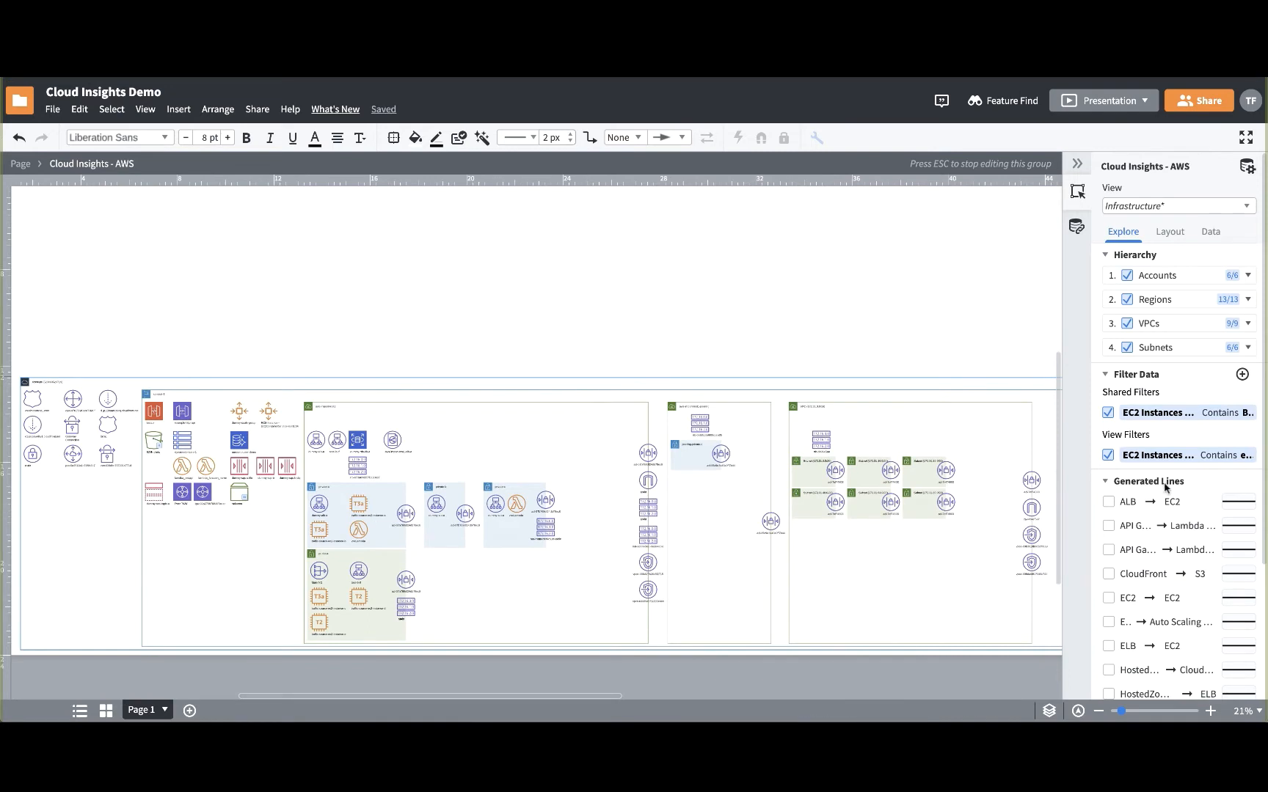
- Show the generated lines for ALB to EC2 and for the first API Gateway to Lambda connection
scroll(1166, 489, "down", 5)
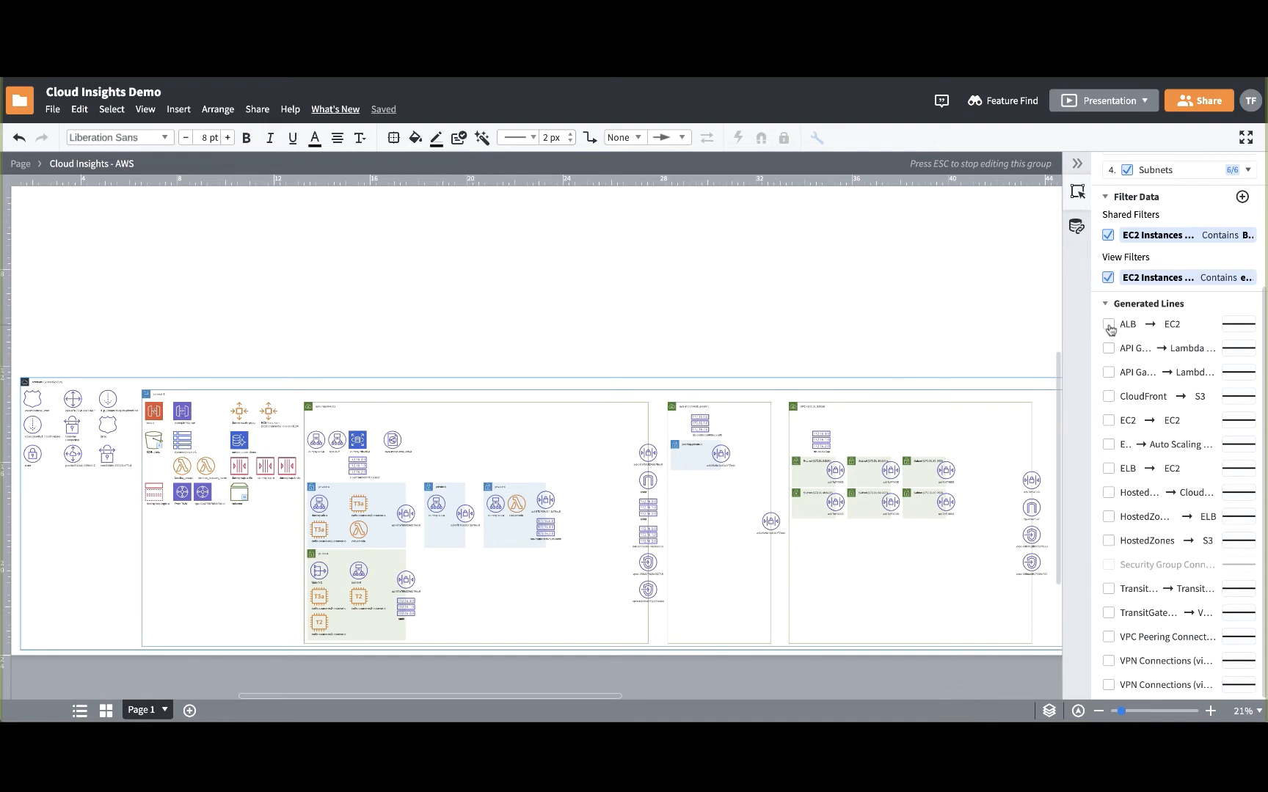
left_click(1109, 326)
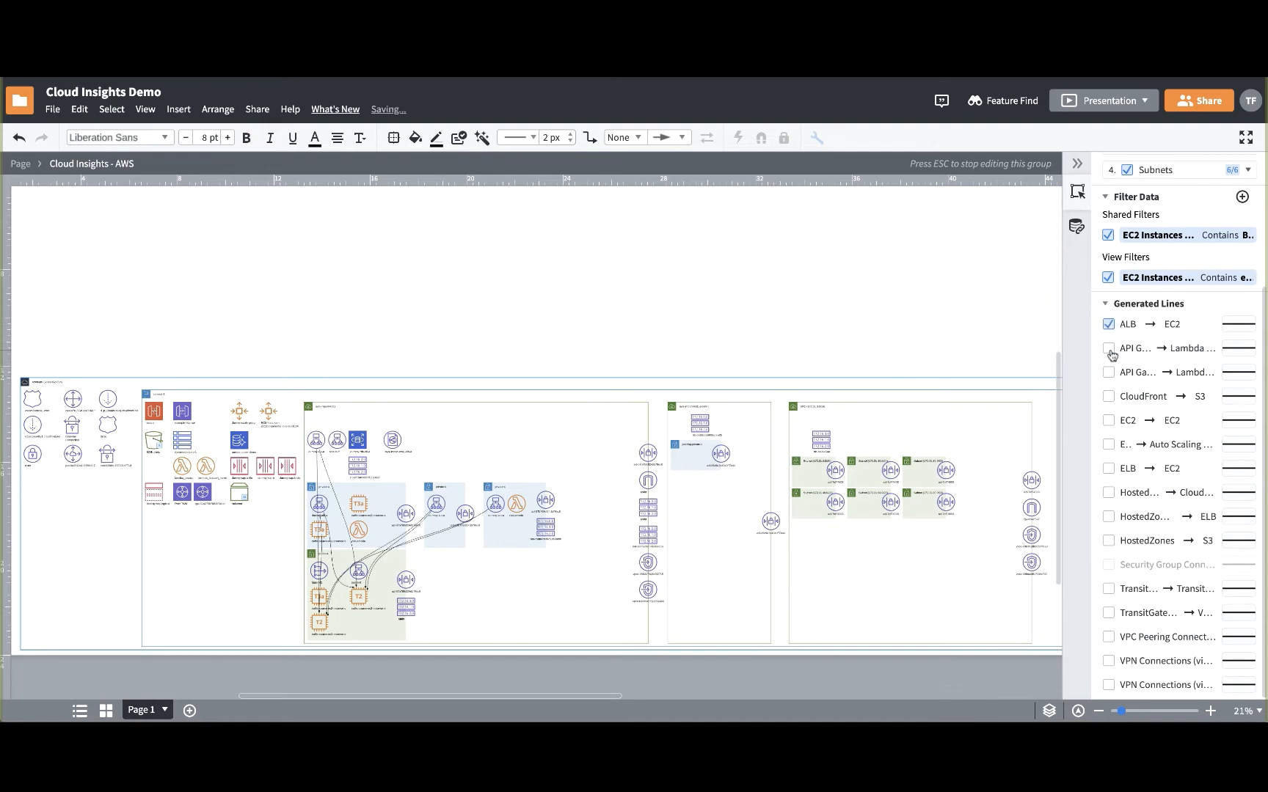
left_click(1109, 350)
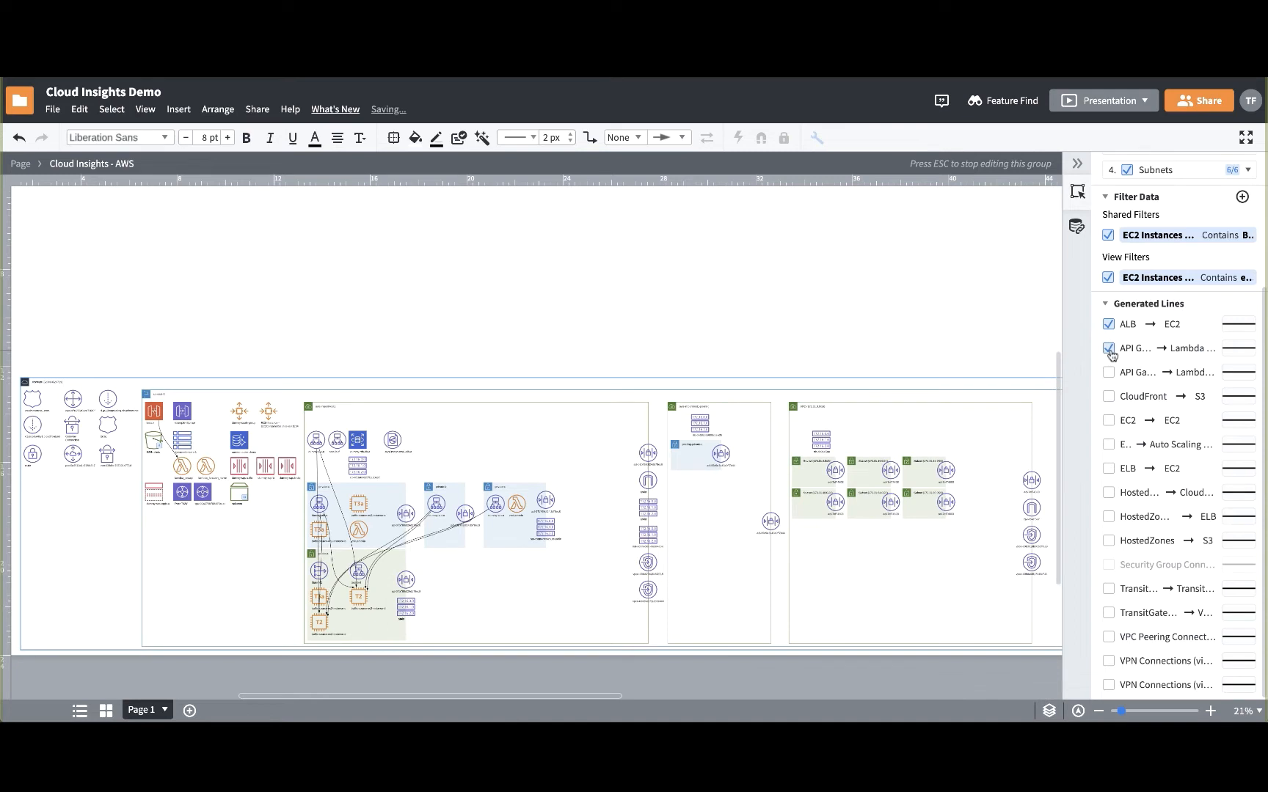
- Change the ALB to EC2 line color to orange-red, and hide those lines in the diagram
left_click(1230, 325)
left_click(1245, 352)
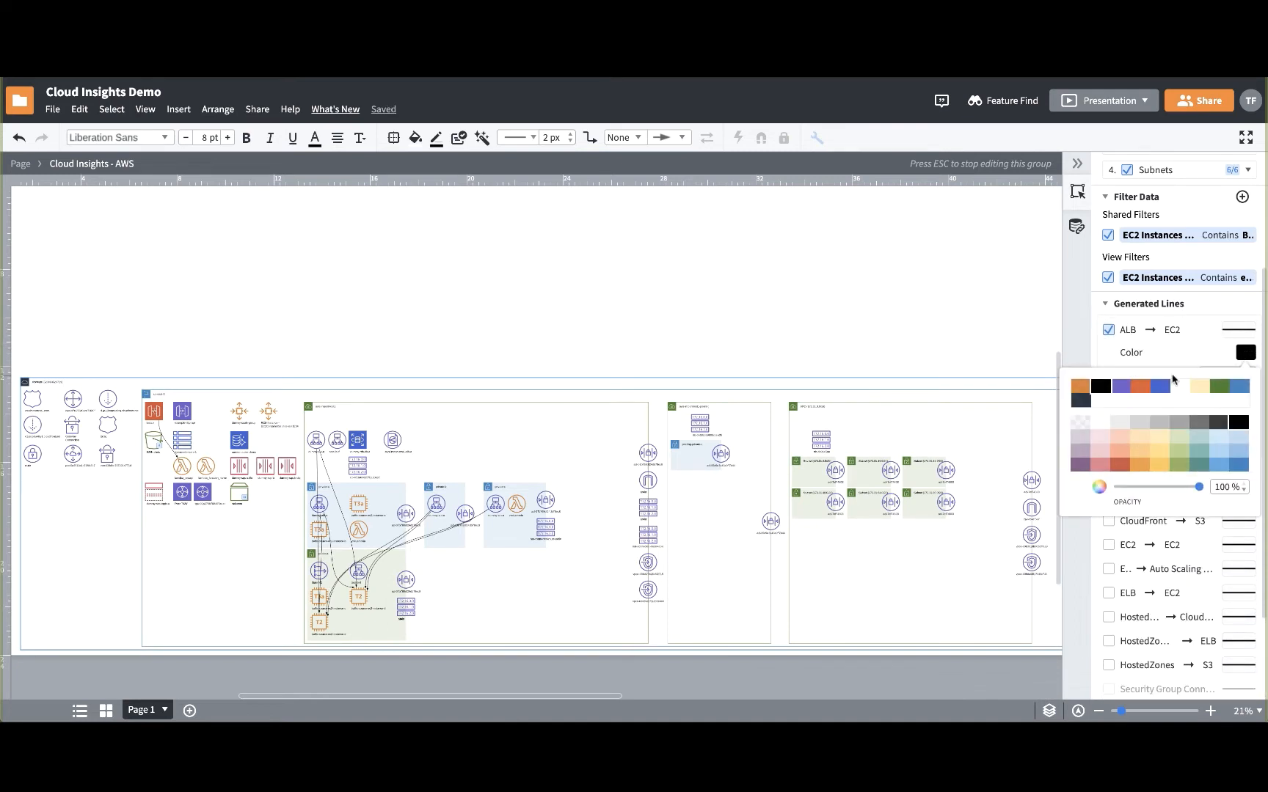
left_click(1150, 388)
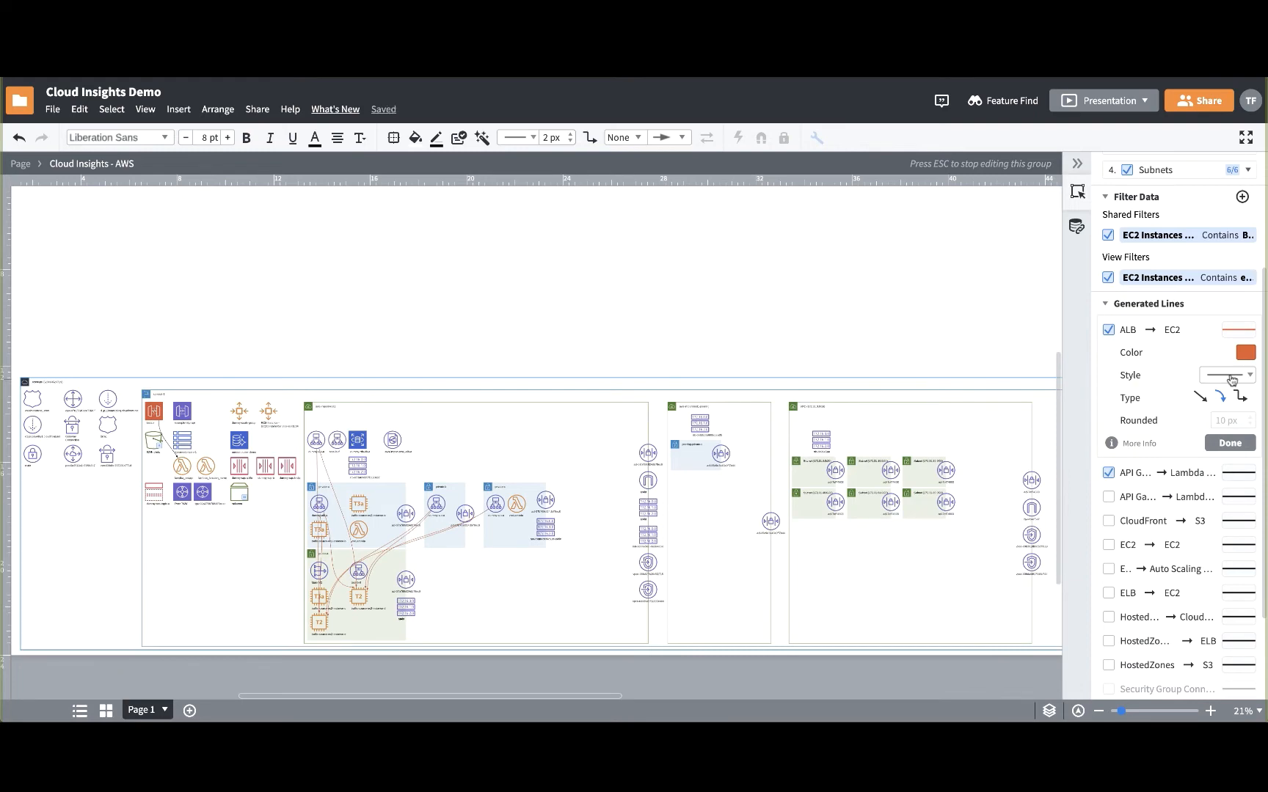
left_click(1247, 445)
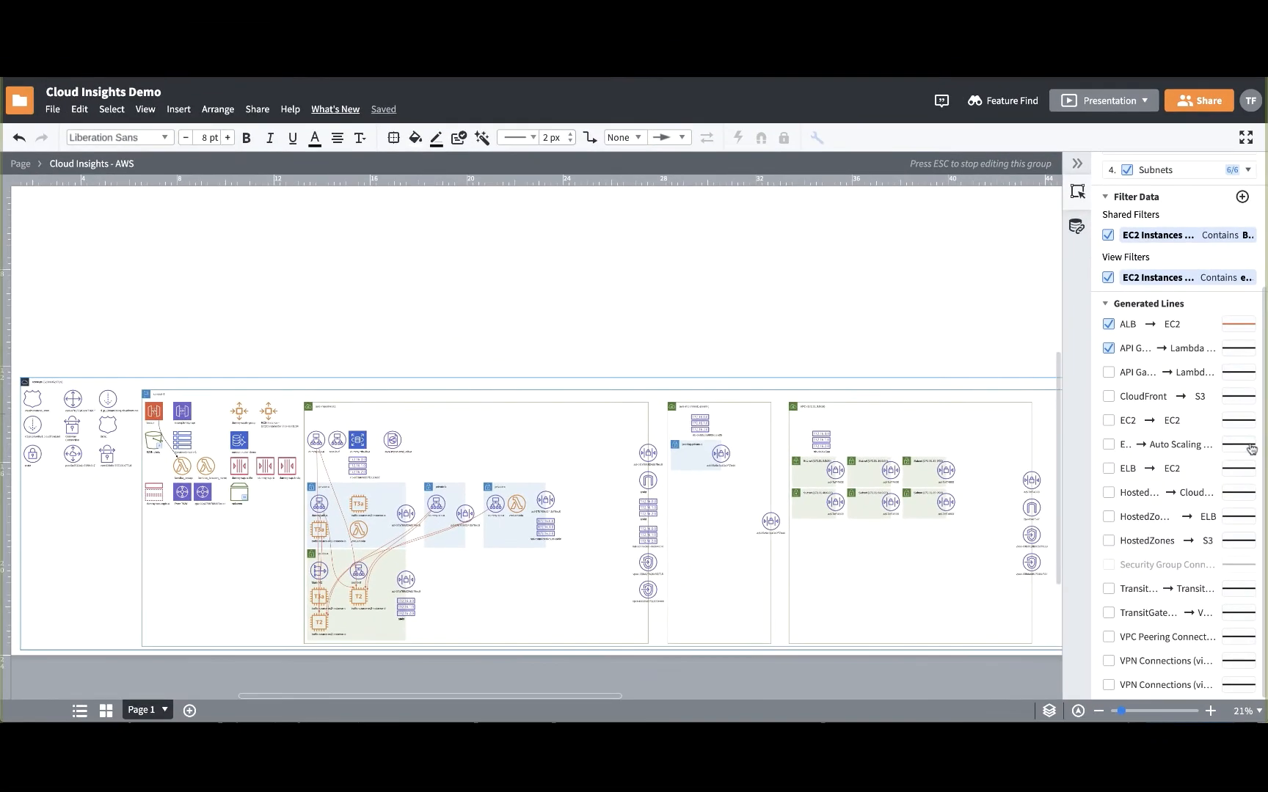
left_click(1109, 325)
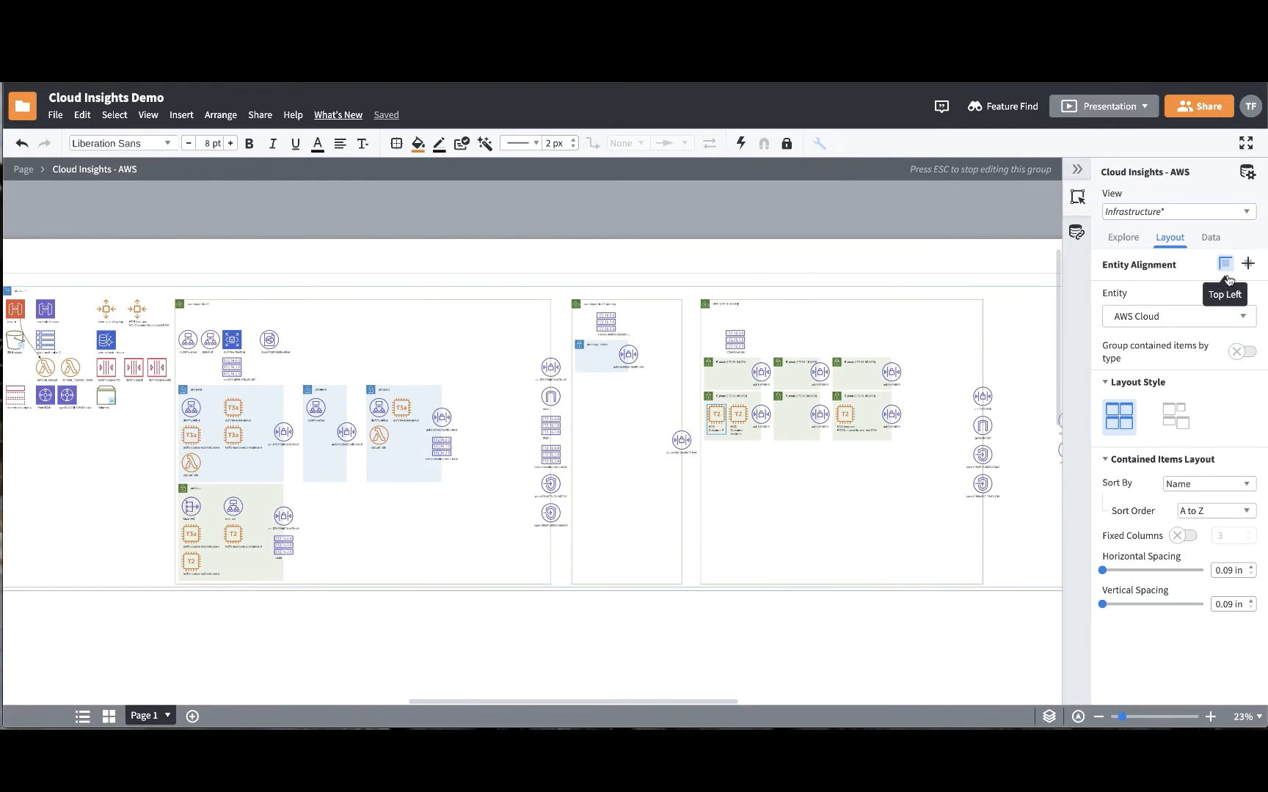
- Set the entity alignment to Top Left and display the layout settings for the VPCs entity
left_click(1247, 264)
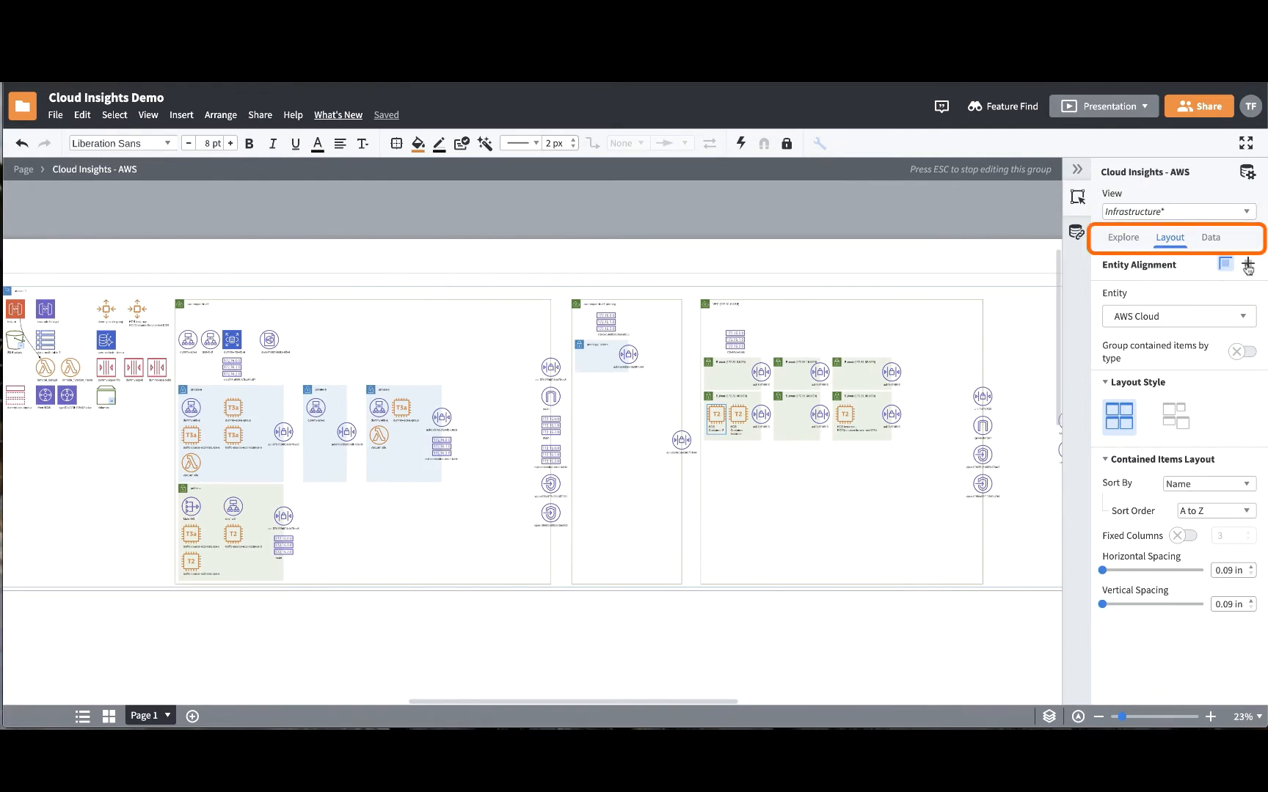
left_click(1227, 265)
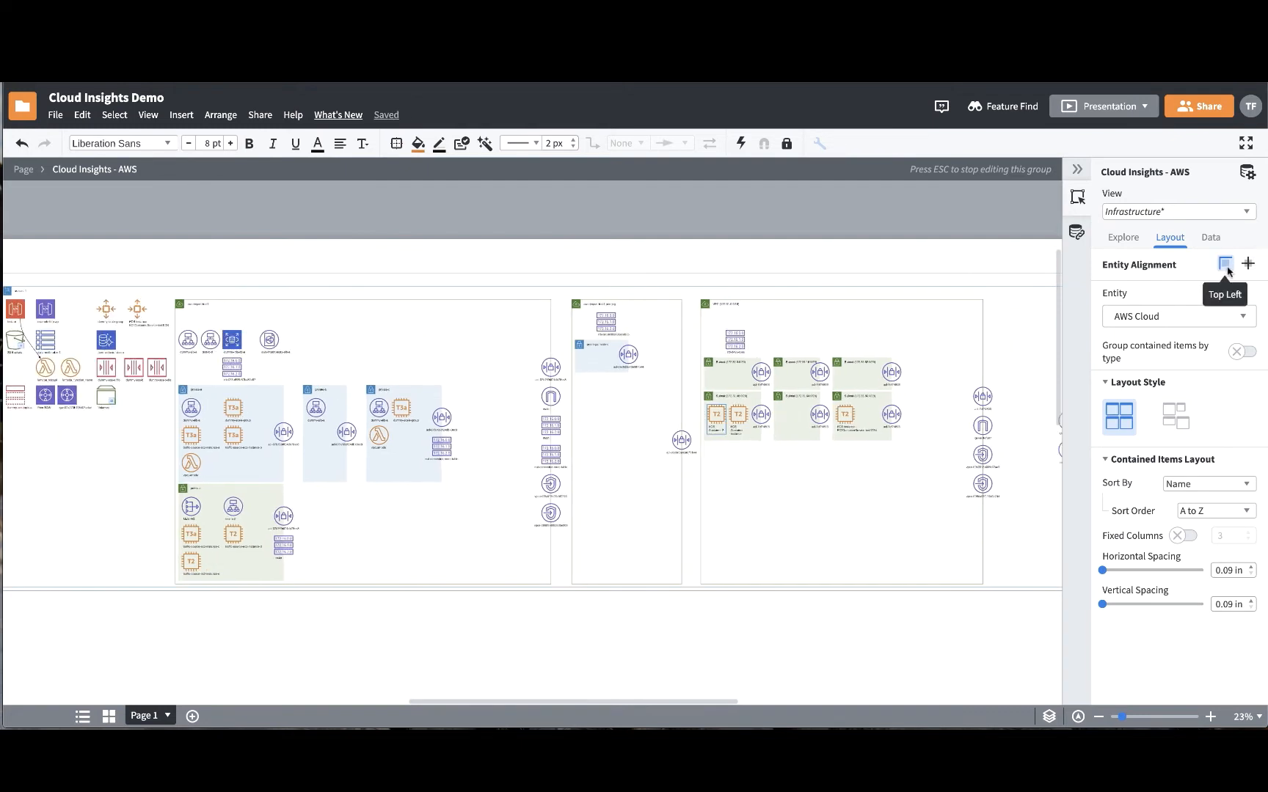
left_click(1241, 322)
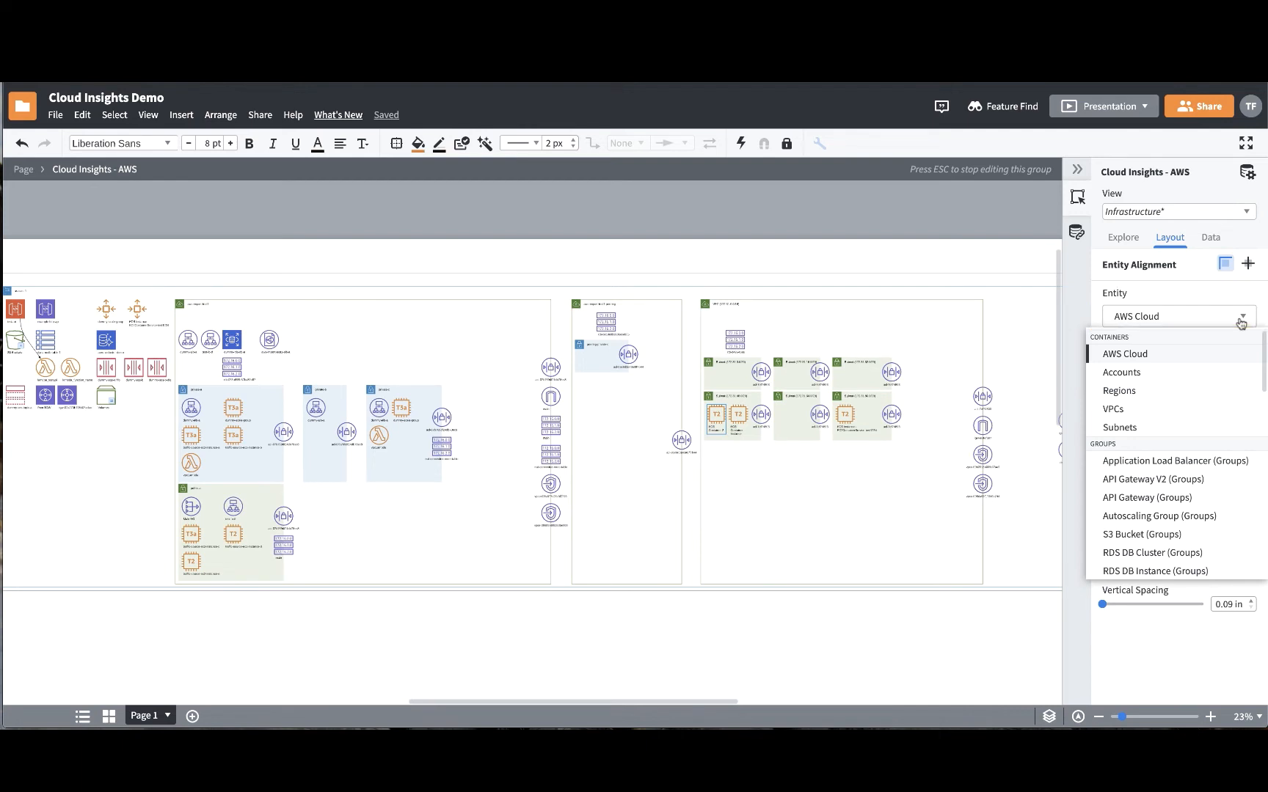
left_click(1223, 410)
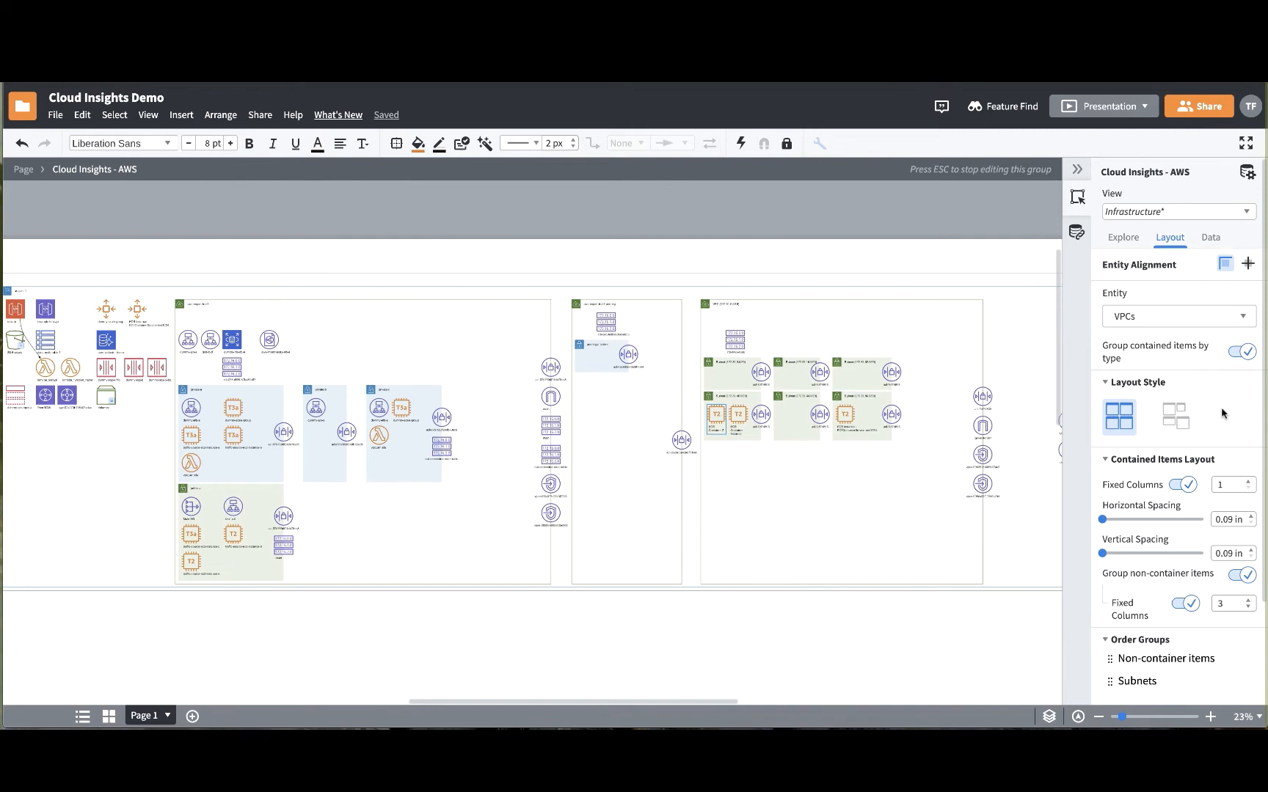
- View the layout settings of an EC2 instance, and choose the aligned grid layout style for VPCs
left_click(849, 418)
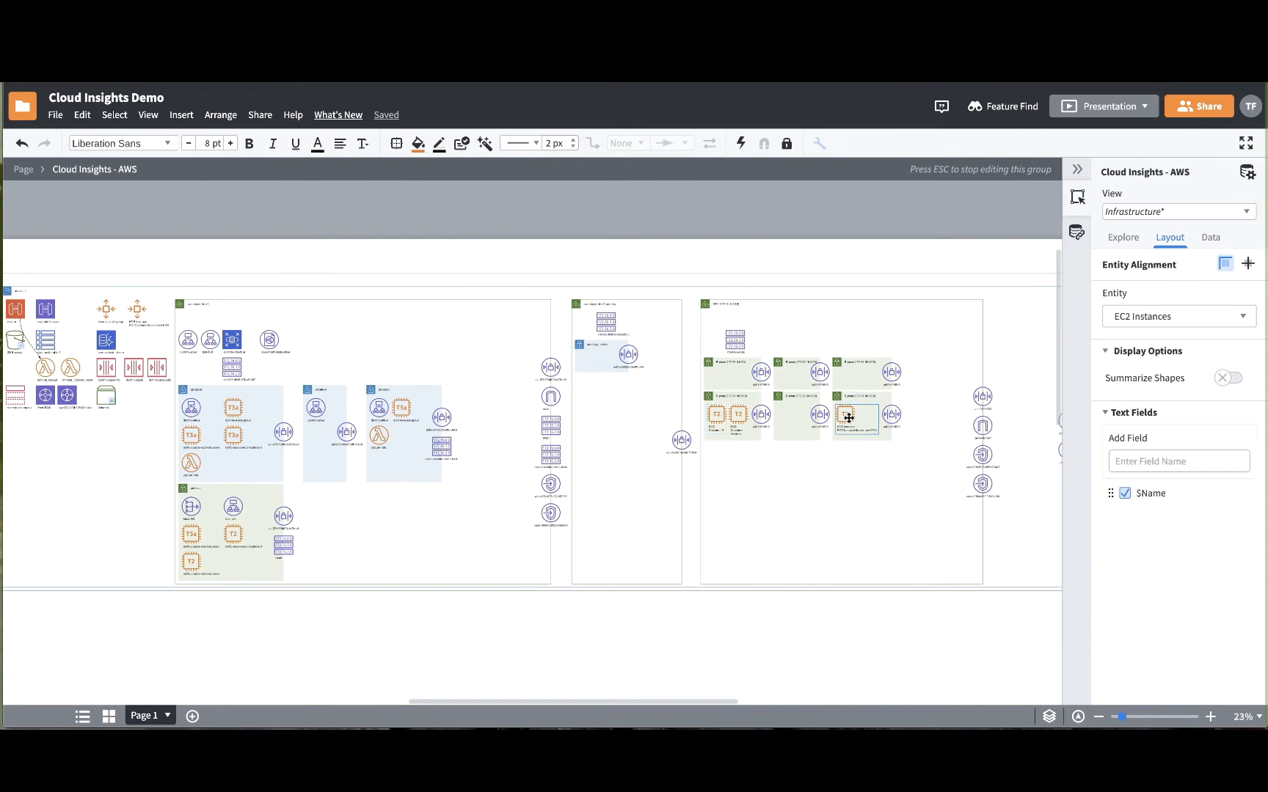
left_click(739, 305)
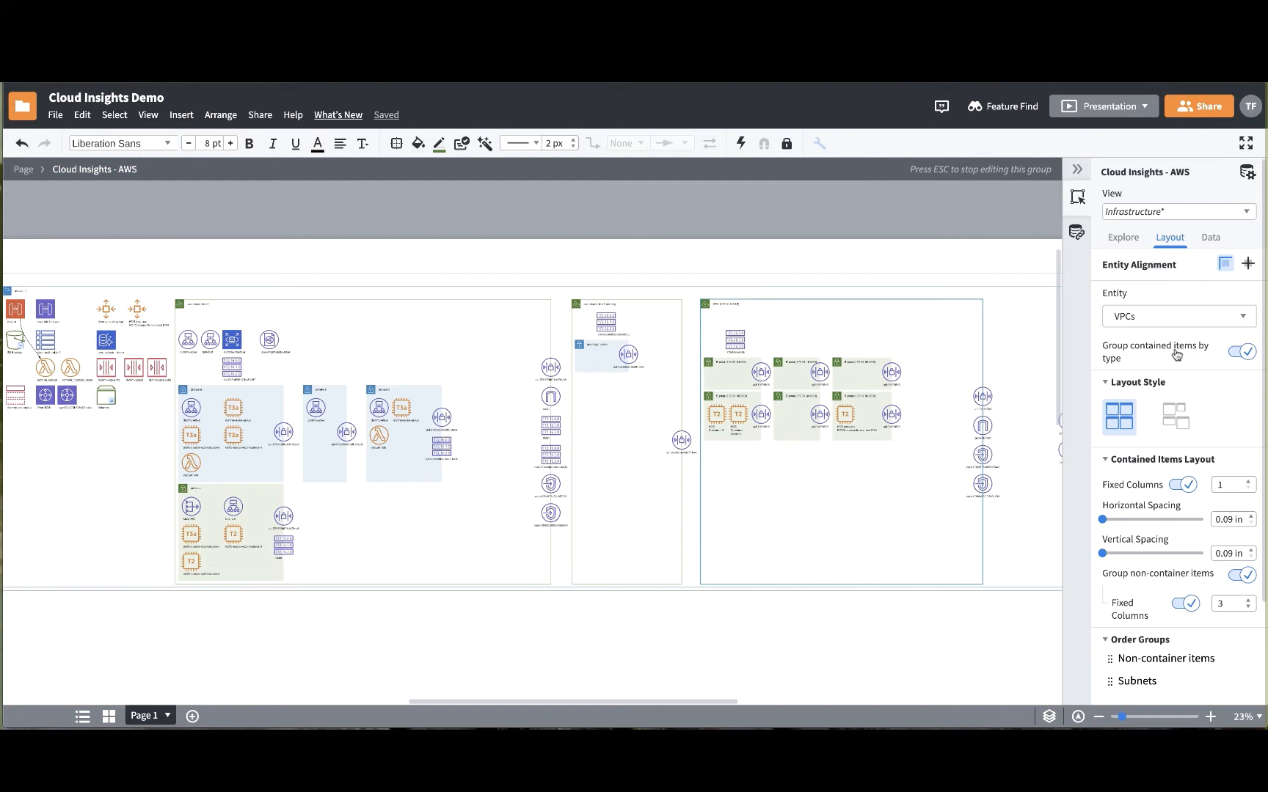
left_click(1132, 424)
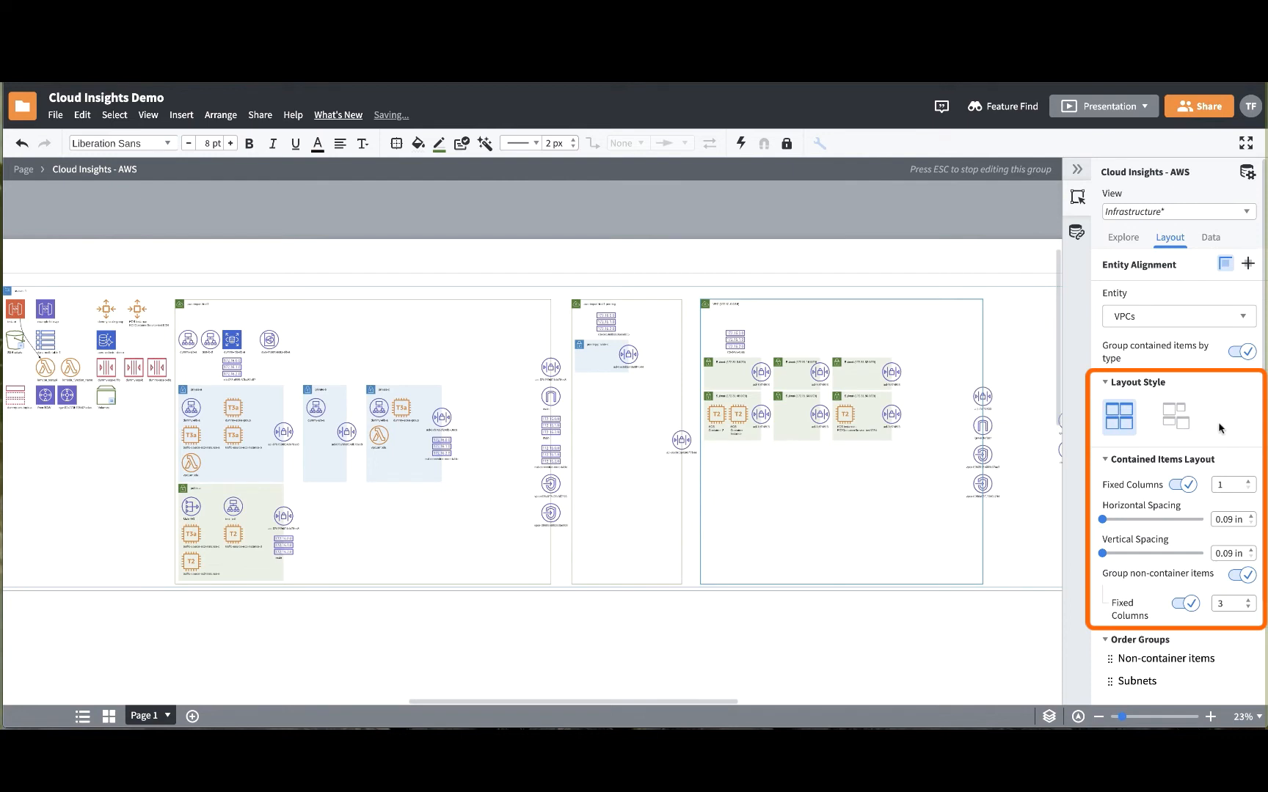
- Set the vertical spacing of items contained in VPCs to 0.11 in and the fixed columns to 2
mouse_move(1102, 553)
left_mouse_down()
mouse_move(1171, 564)
mouse_move(1103, 559)
left_mouse_up()
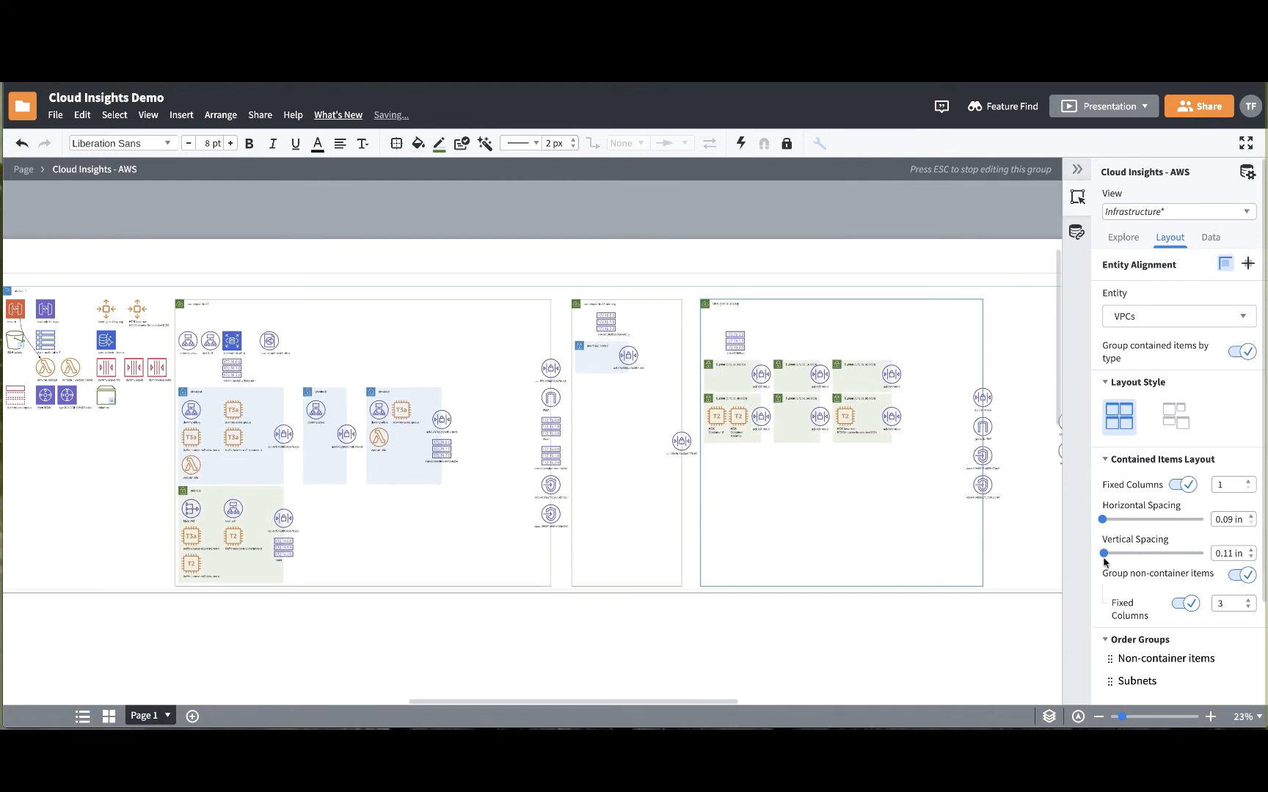
left_click(1249, 481)
left_click(1249, 481)
left_click(1249, 481)
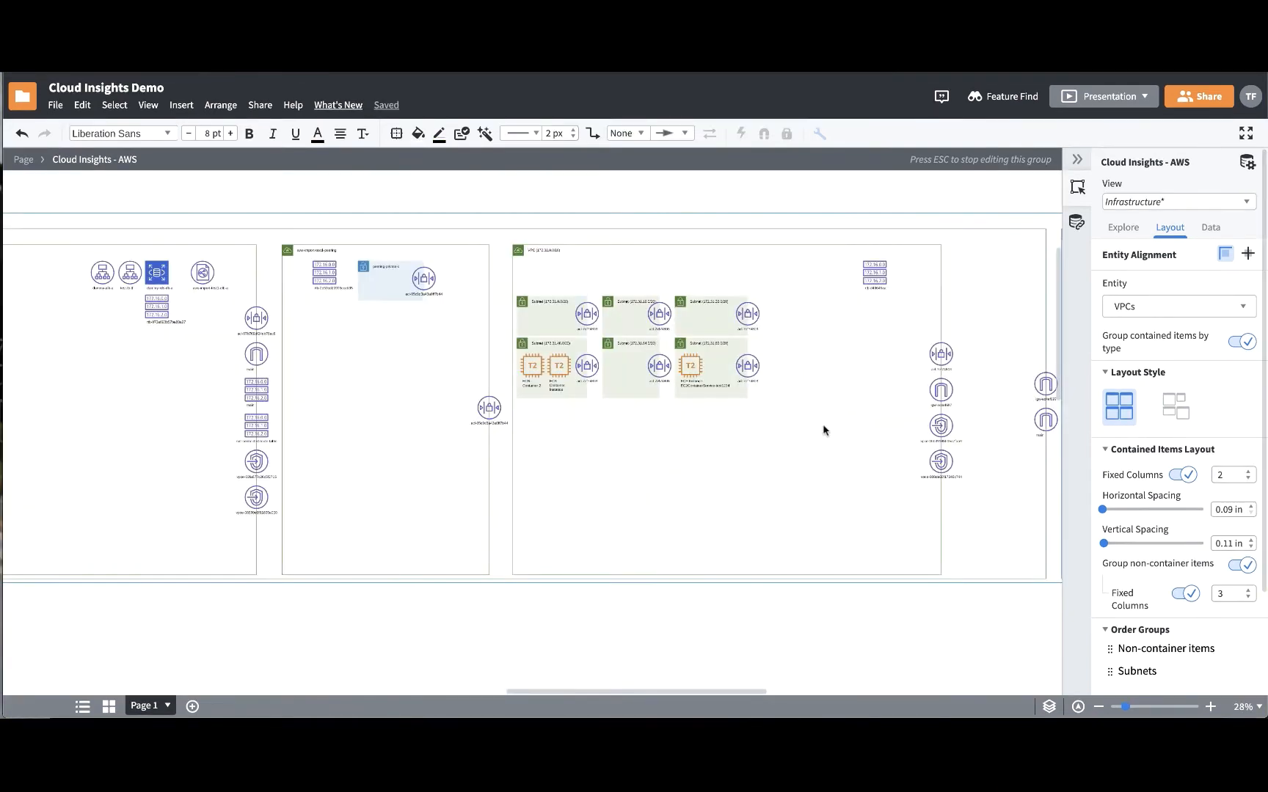
- Try summarizing the EC2 instance shapes, and turn the summarization of all EC2 instances off again
left_click(683, 363)
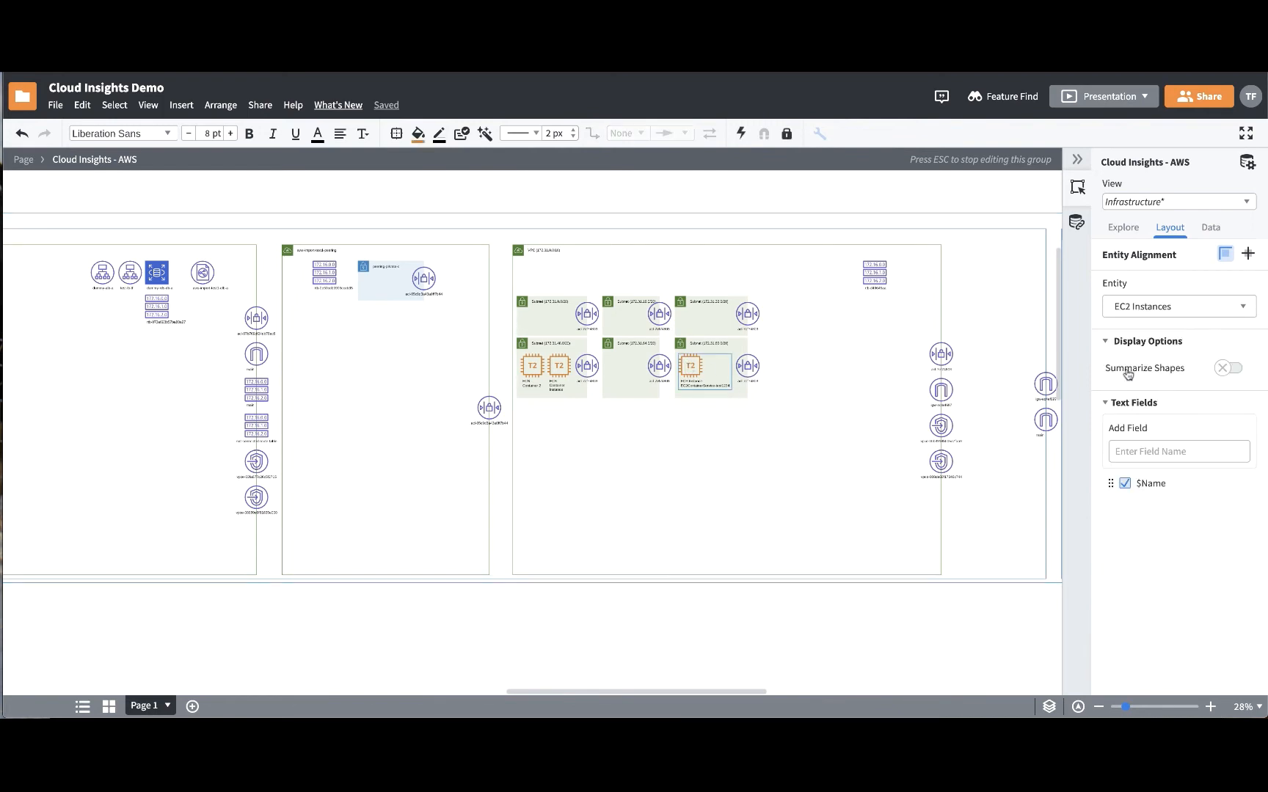
left_click(1224, 369)
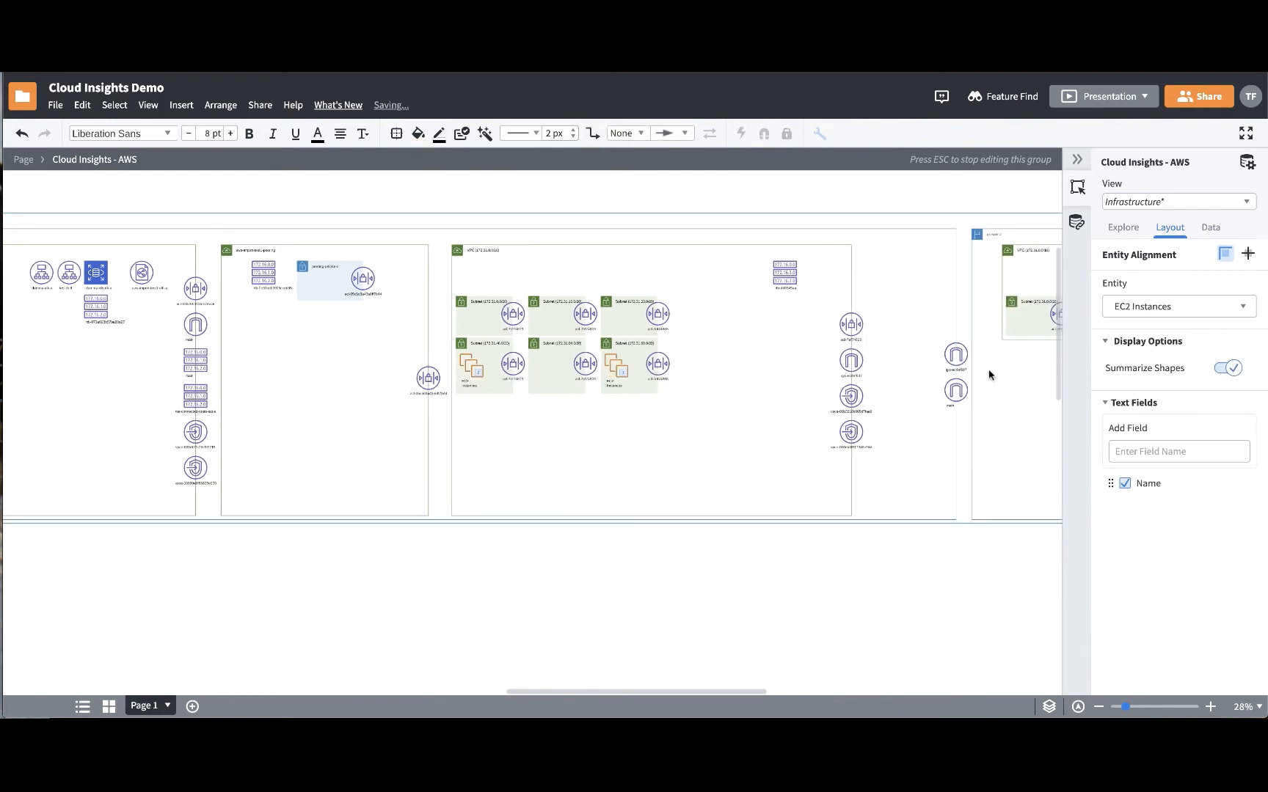
right_click(614, 375)
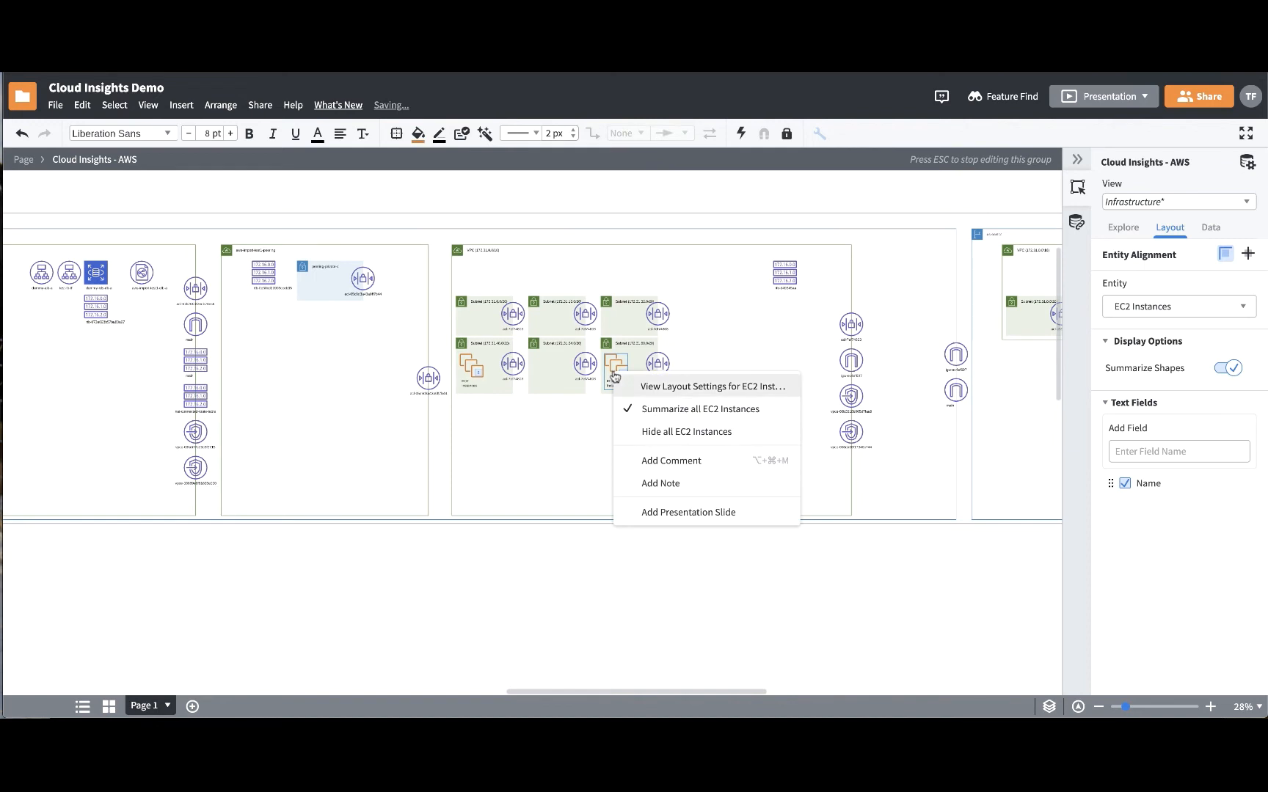
left_click(620, 408)
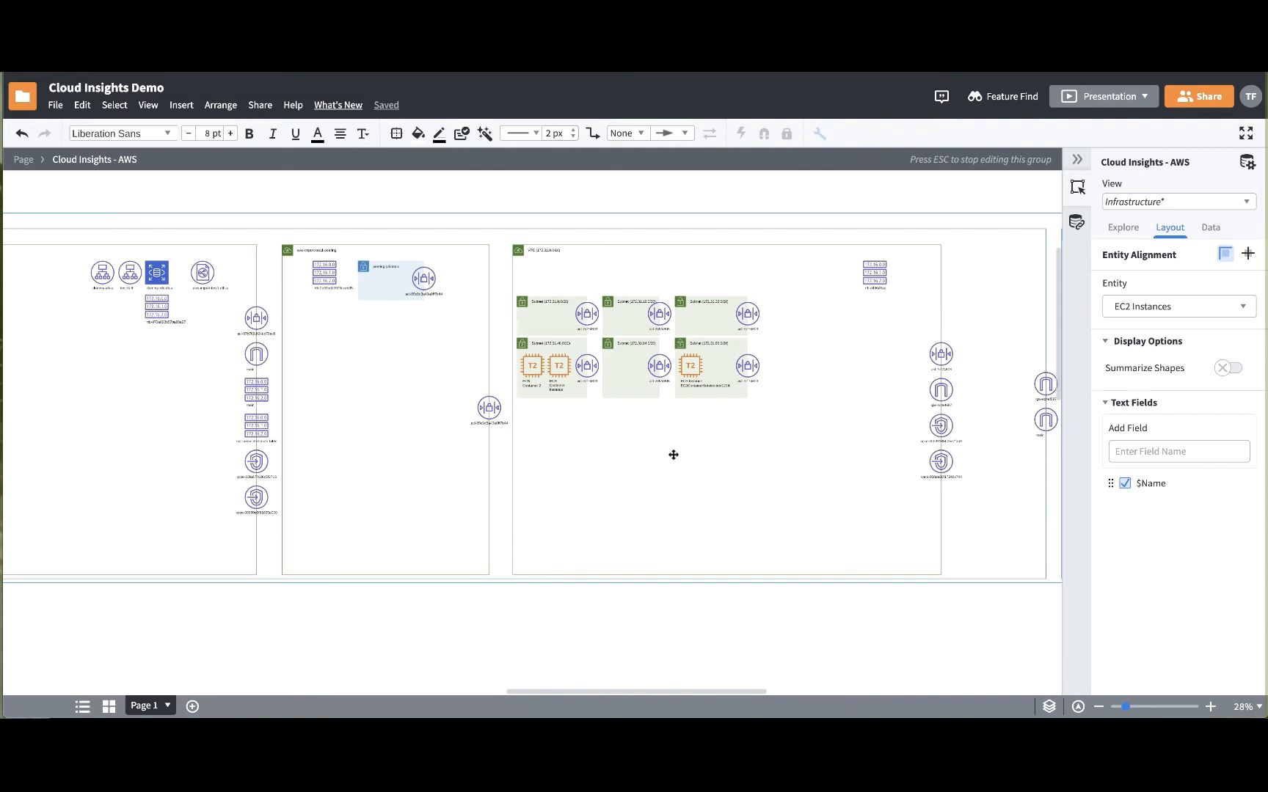
- Move the network ACLs to the bottom boundary of their containers, and add the PrivateIpAddress text field to the EC2 instances
left_click_drag(747, 366, 712, 396)
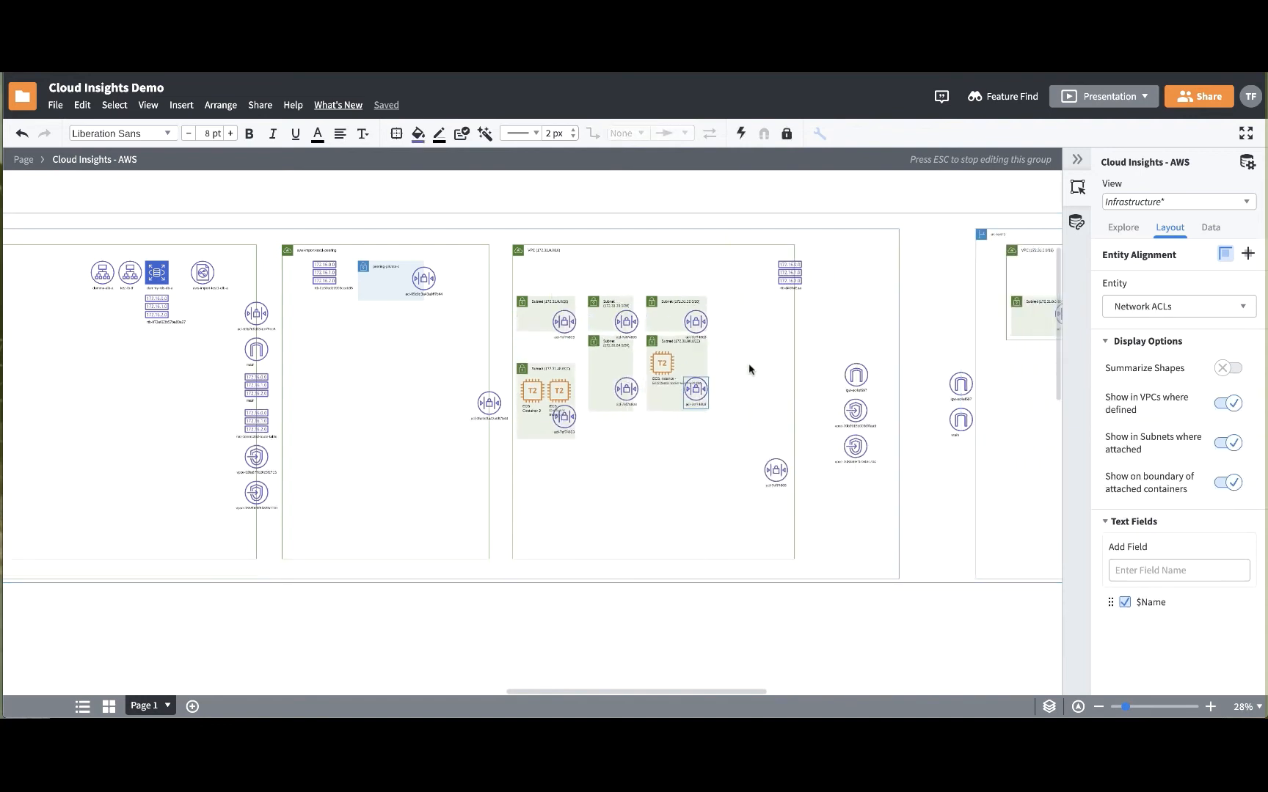
left_click(643, 364)
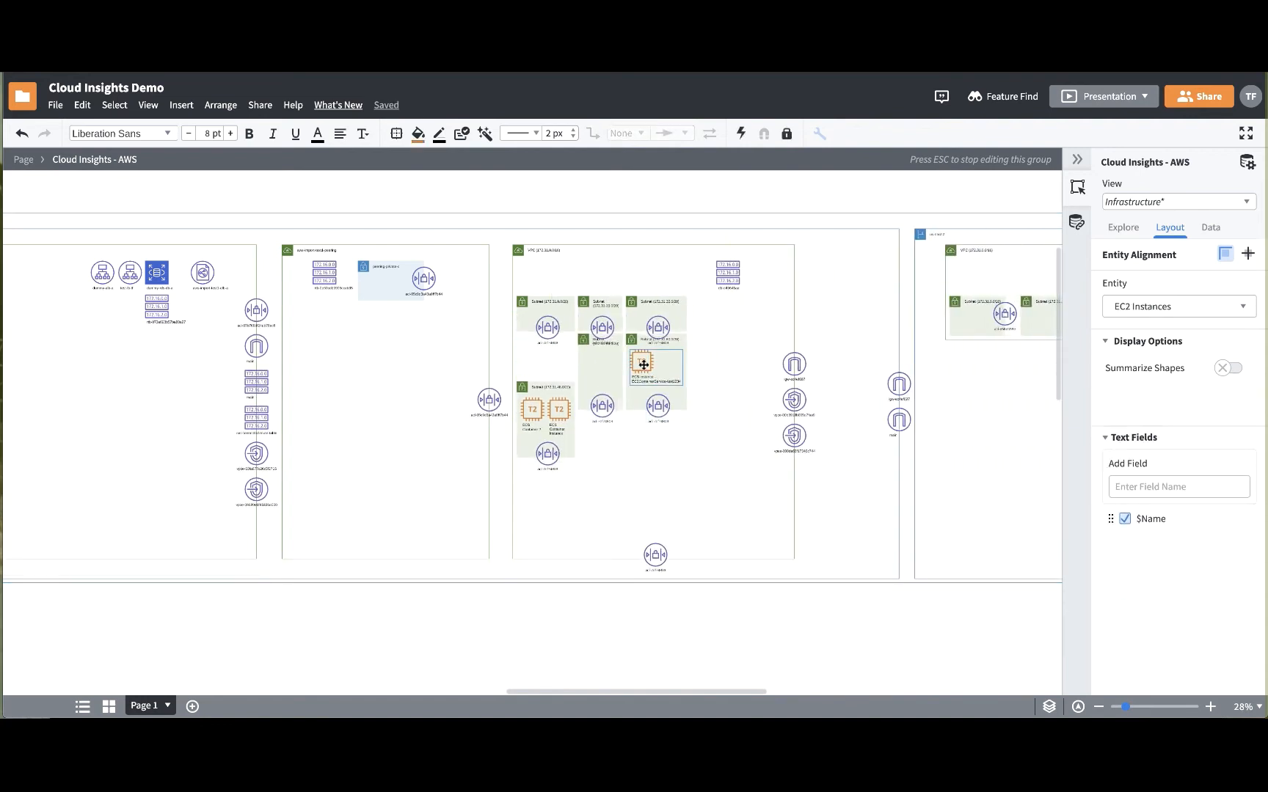
left_click(1149, 450)
type("private")
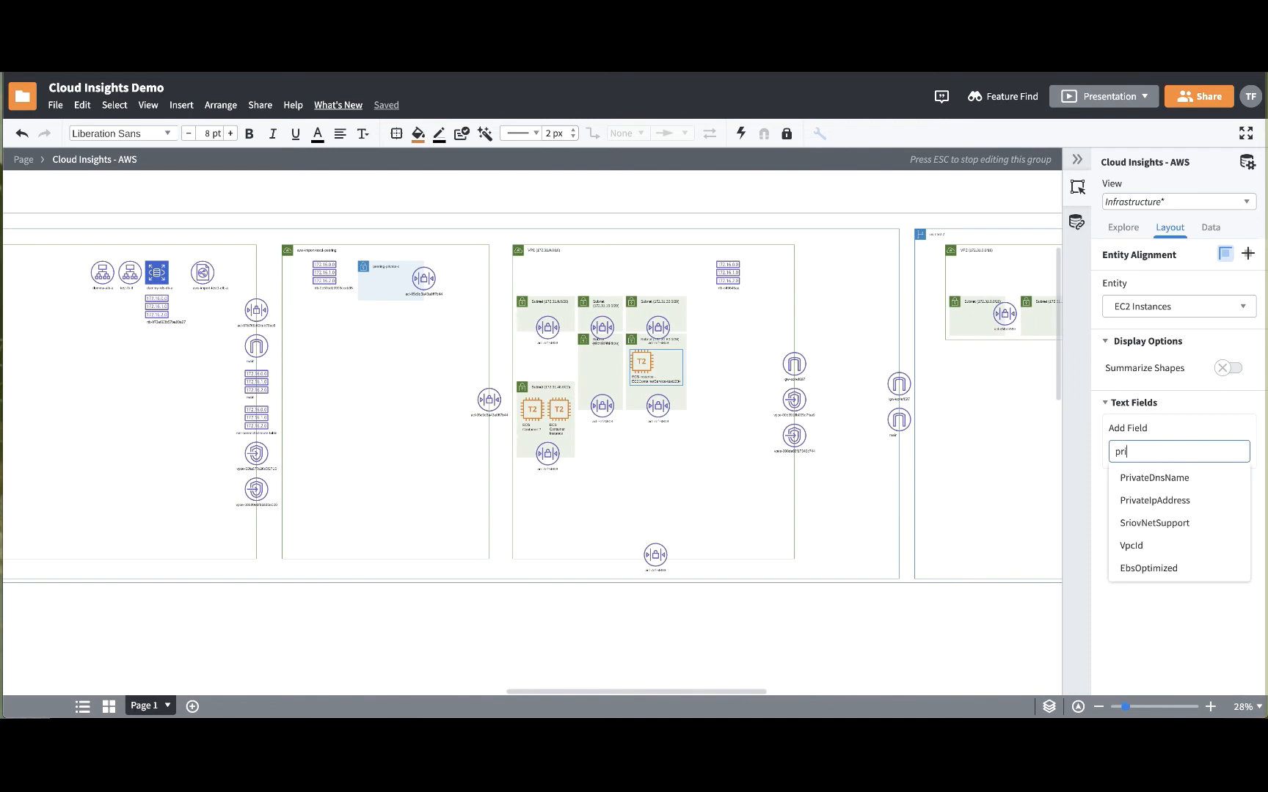
left_click(1154, 501)
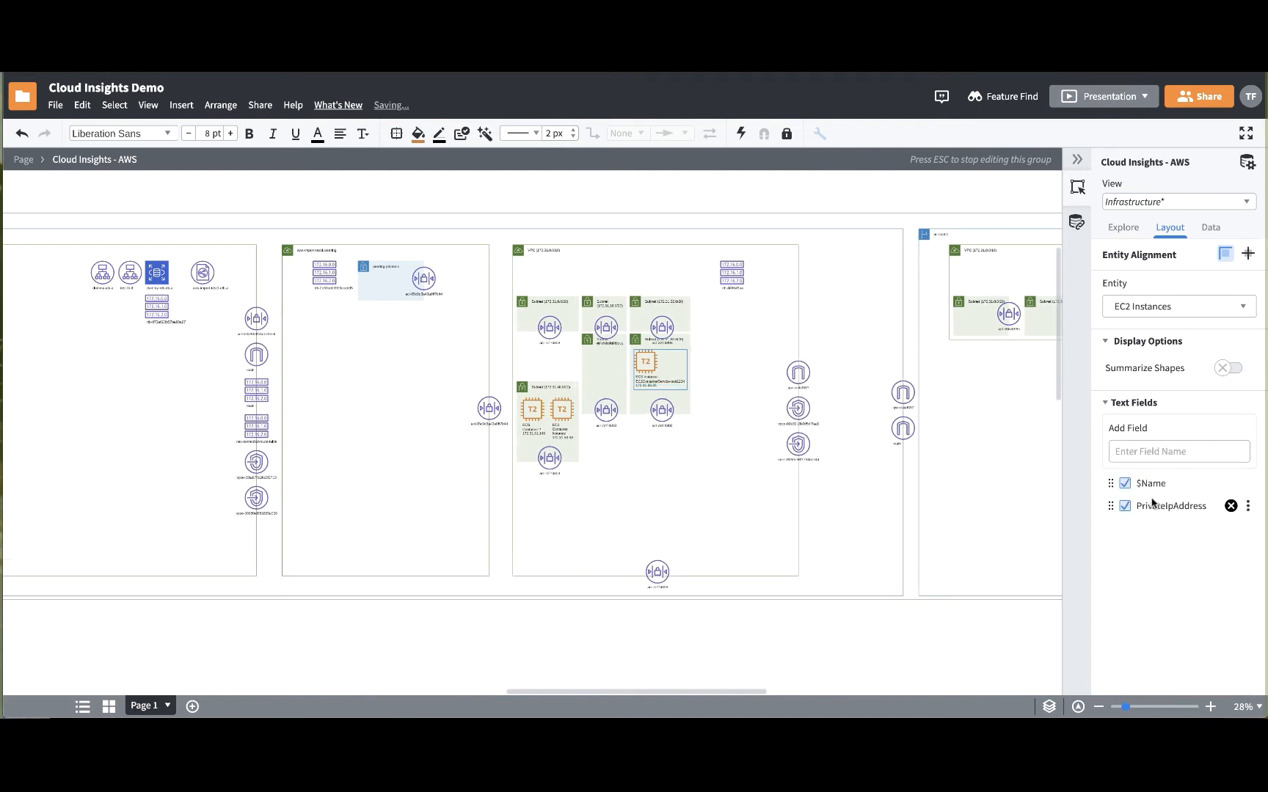
- Display the layout settings of the VPCs entity and set the sorting of its contained items to Manual
left_click(1201, 309)
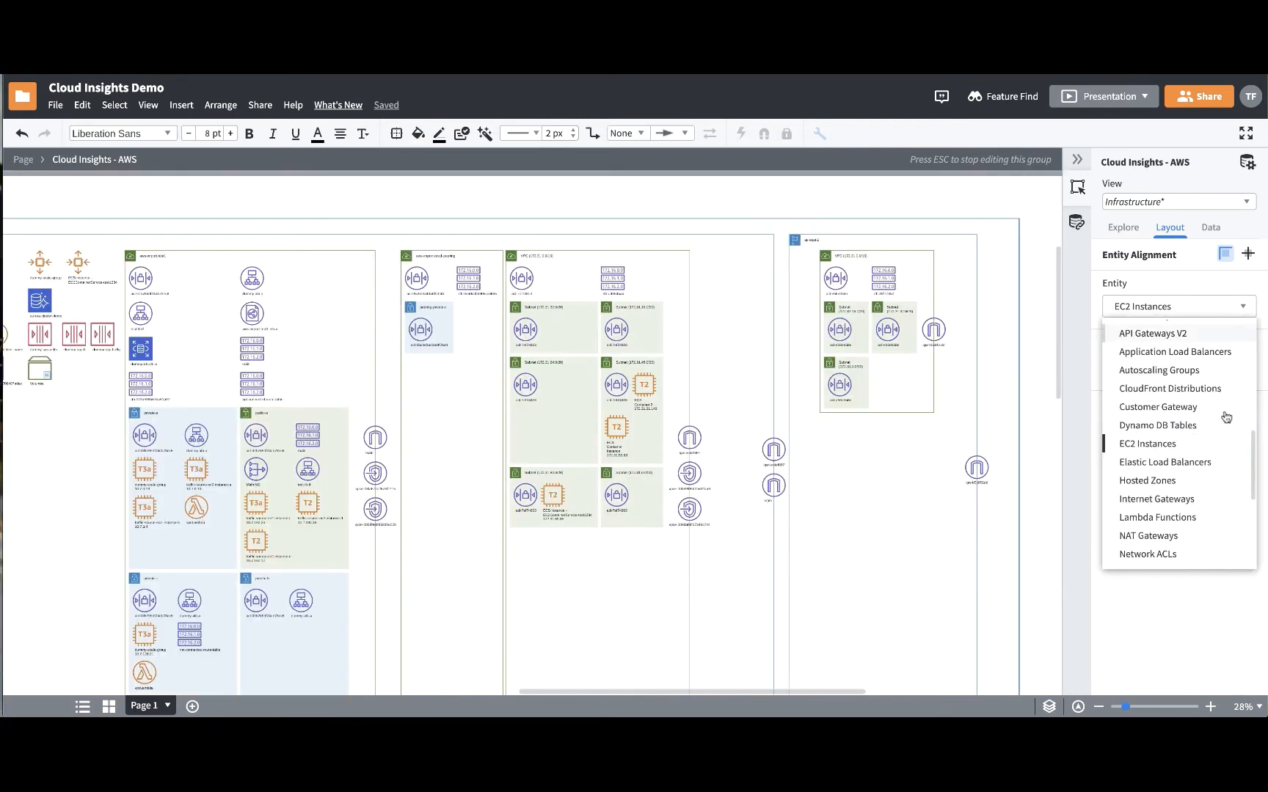
scroll(1221, 413, "up", 3)
left_click(1198, 406)
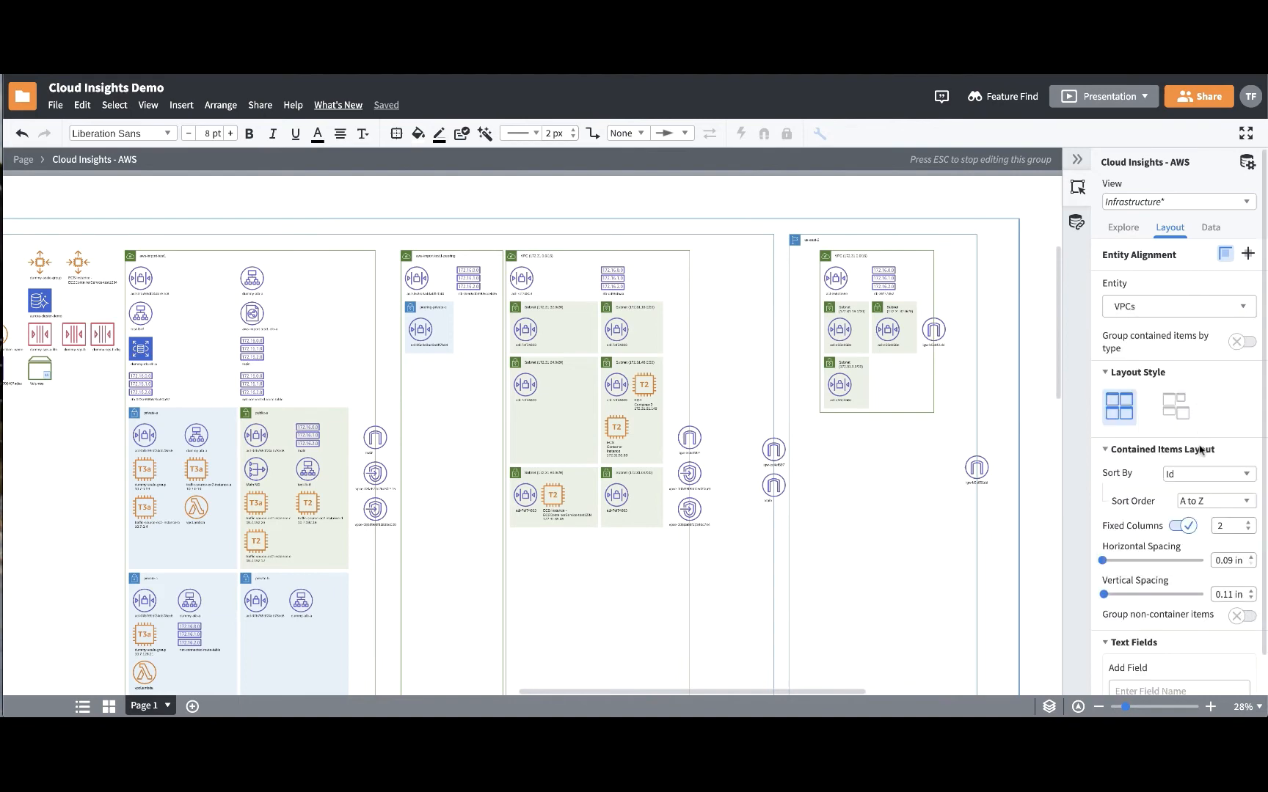
left_click(1203, 477)
left_click(1206, 493)
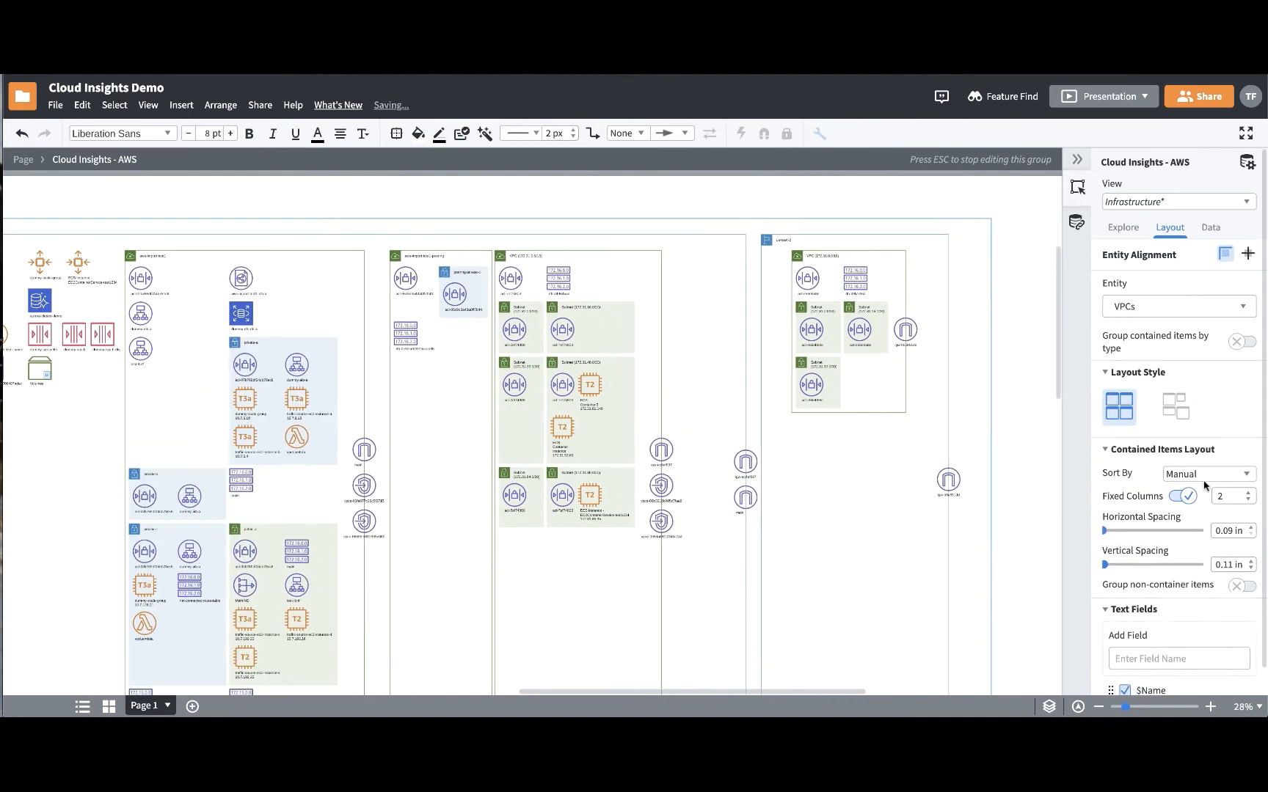
- Group the VPCs' contained items by type, and order Elastic Load Balancers first and Application Load Balancers second, ahead of Subnets
left_click(1242, 343)
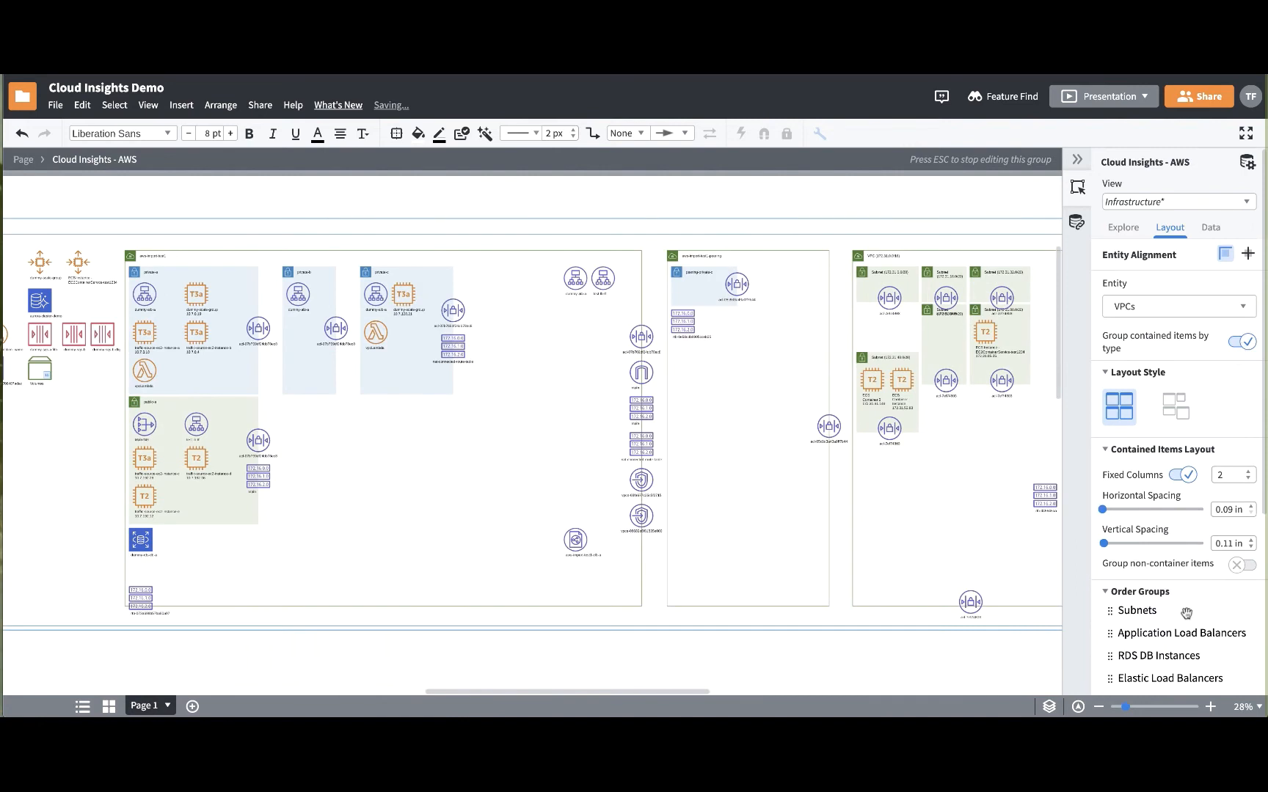
scroll(1184, 609, "down", 4)
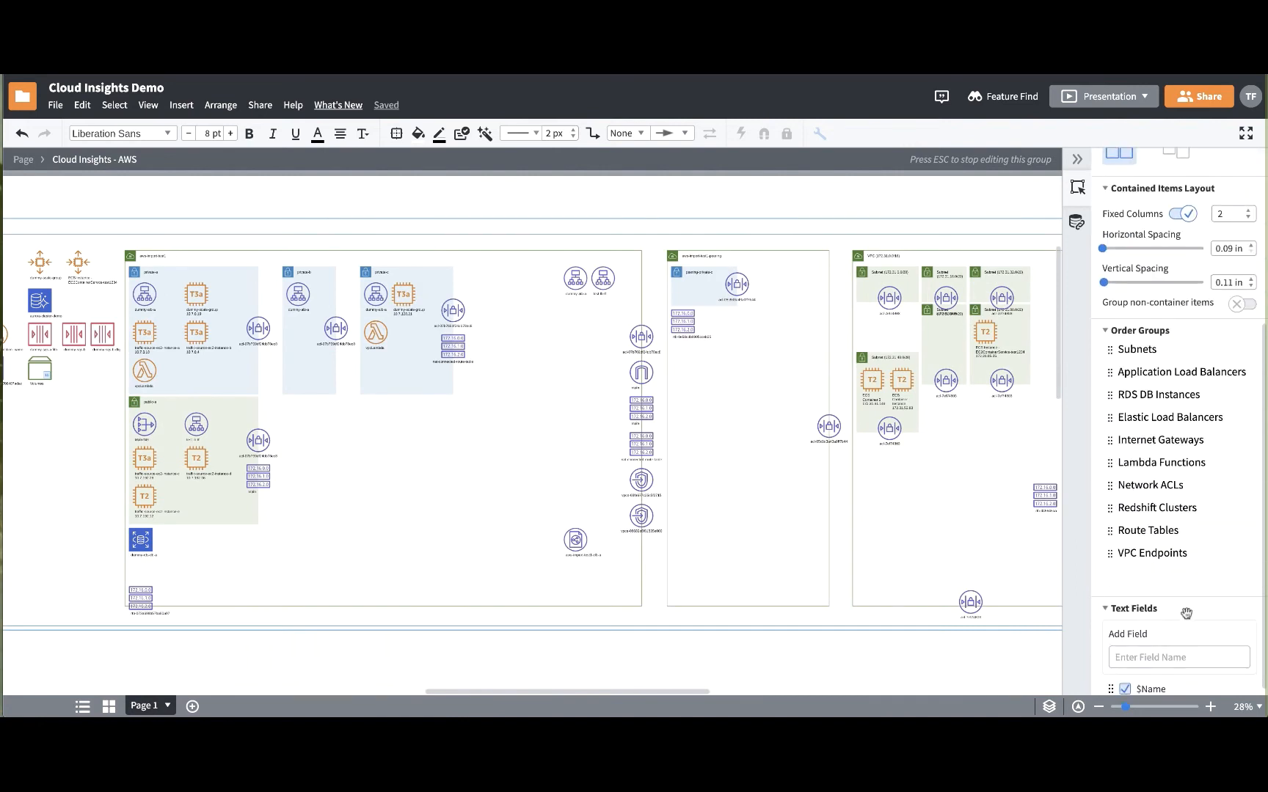
left_click_drag(1111, 418, 1142, 351)
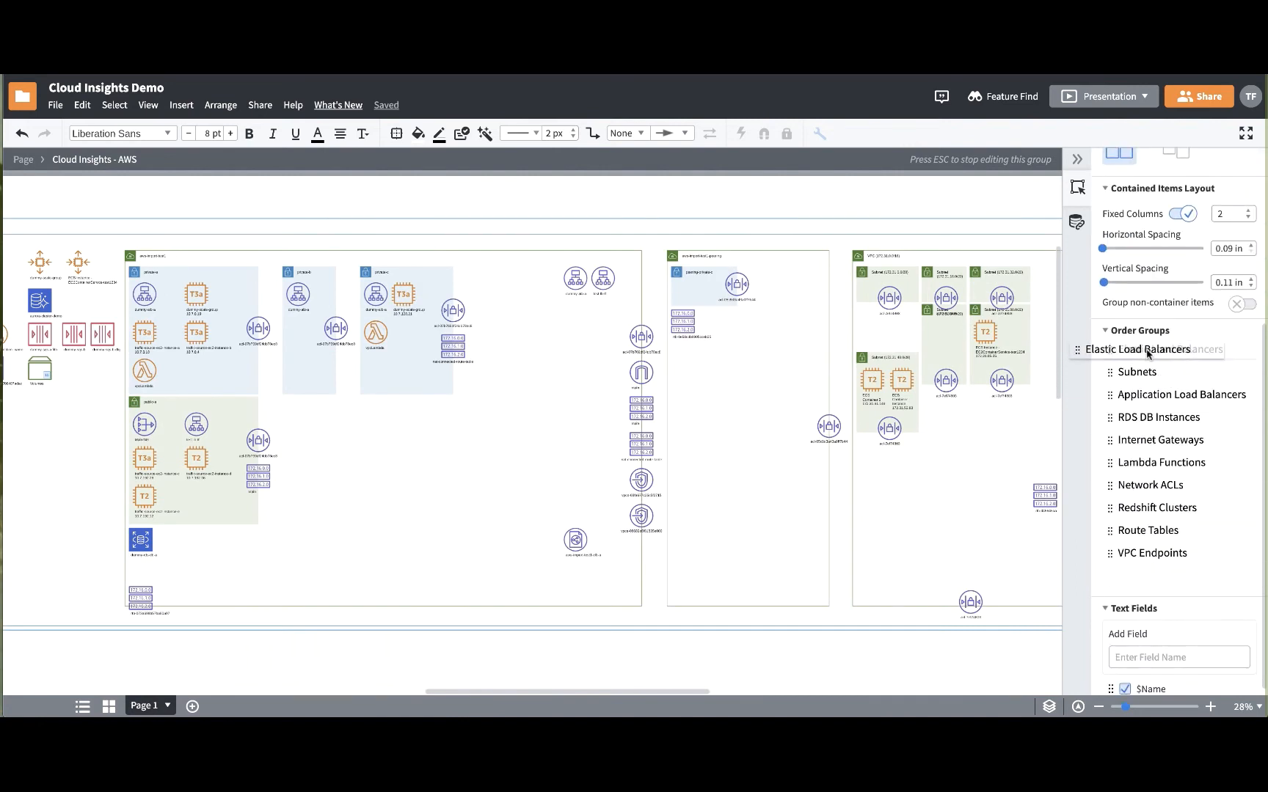
left_click_drag(1112, 398, 1112, 372)
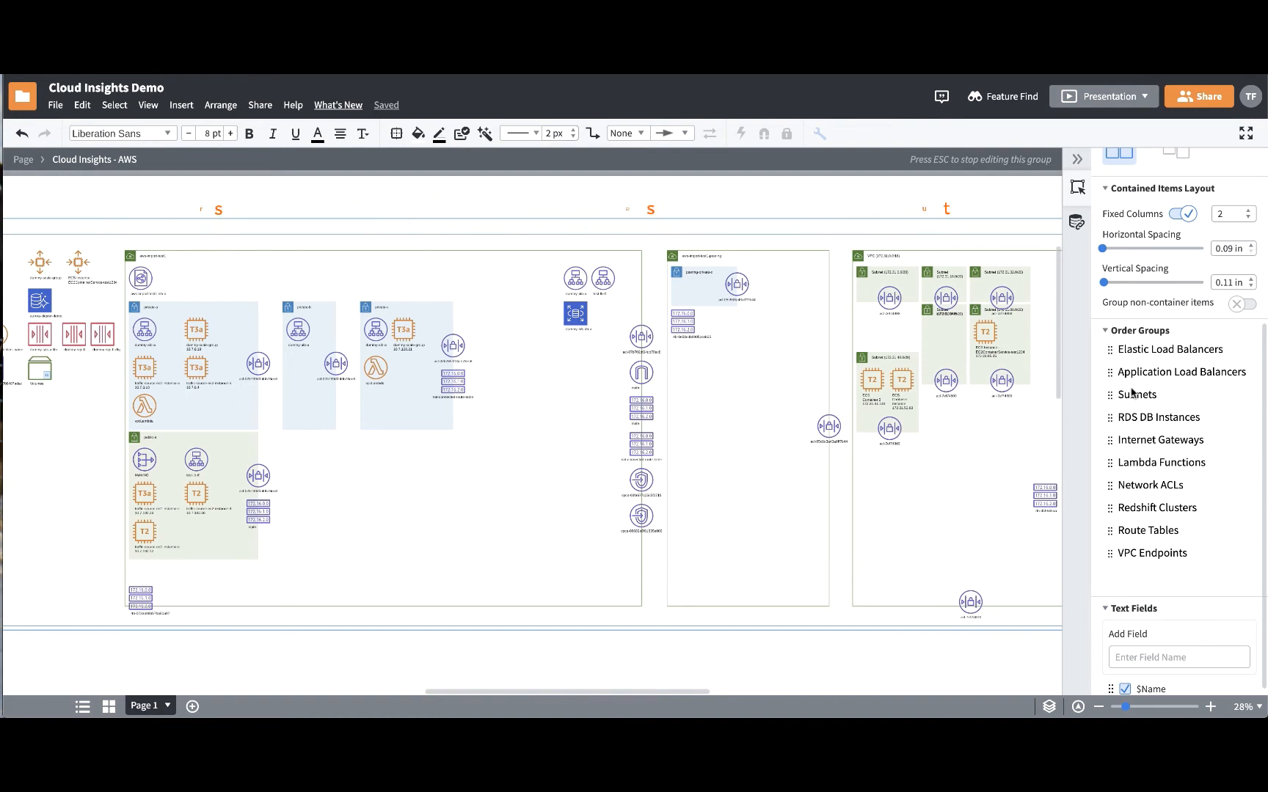
- Save the current diagram settings as a new view named "Configured"
scroll(1132, 393, "up", 4)
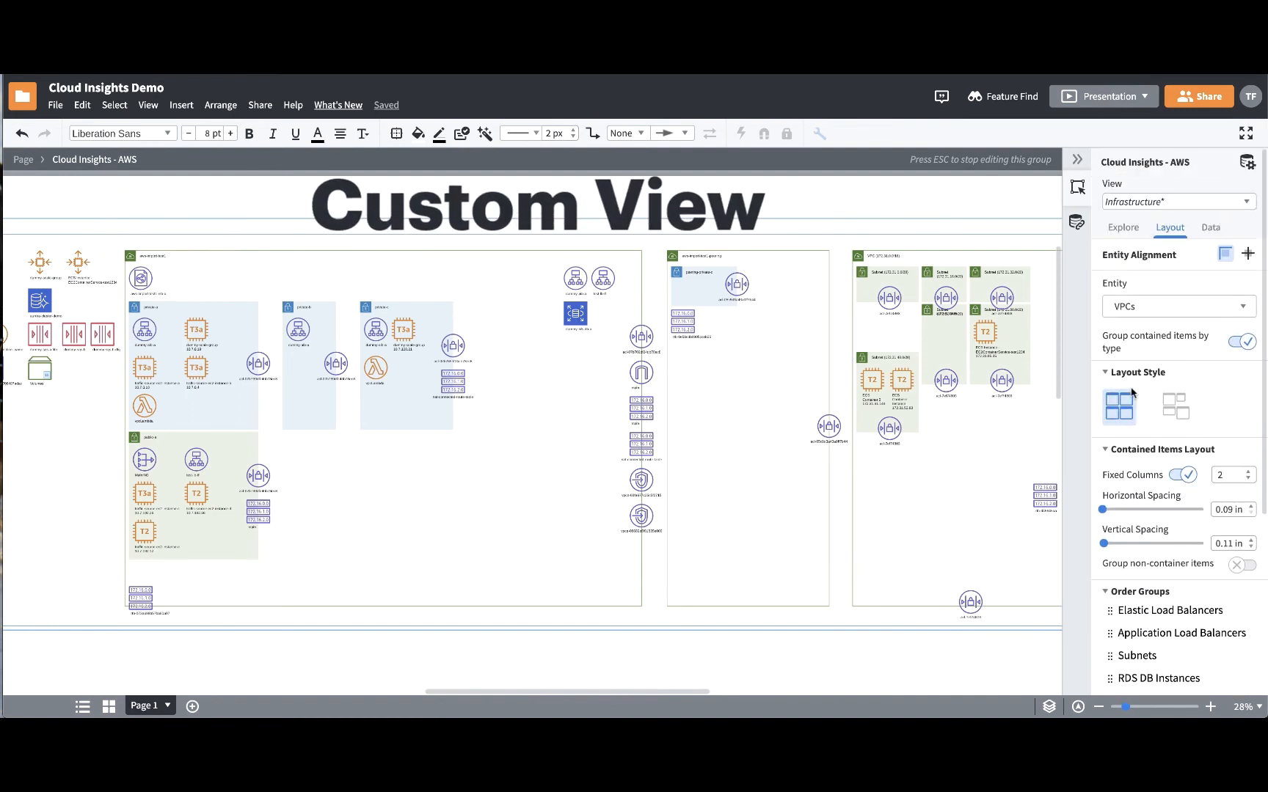
left_click(1216, 207)
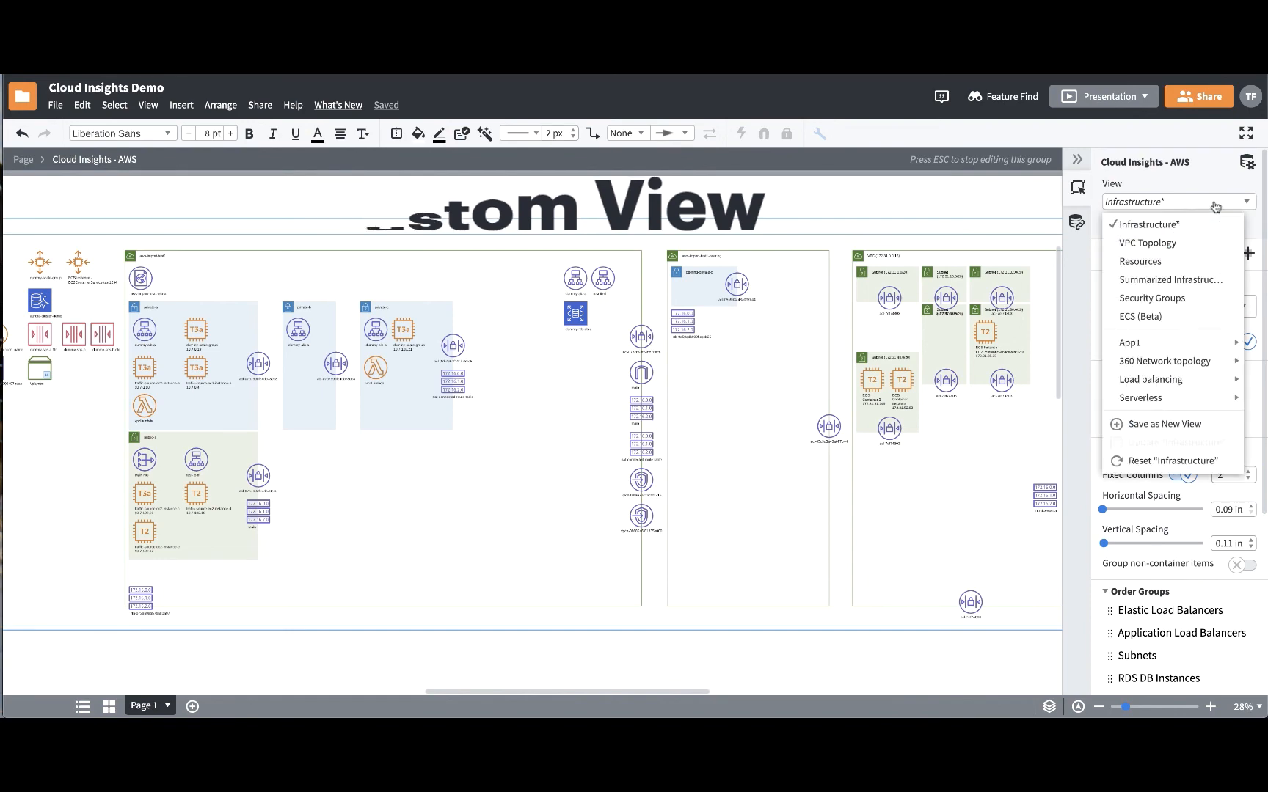
left_click(1207, 432)
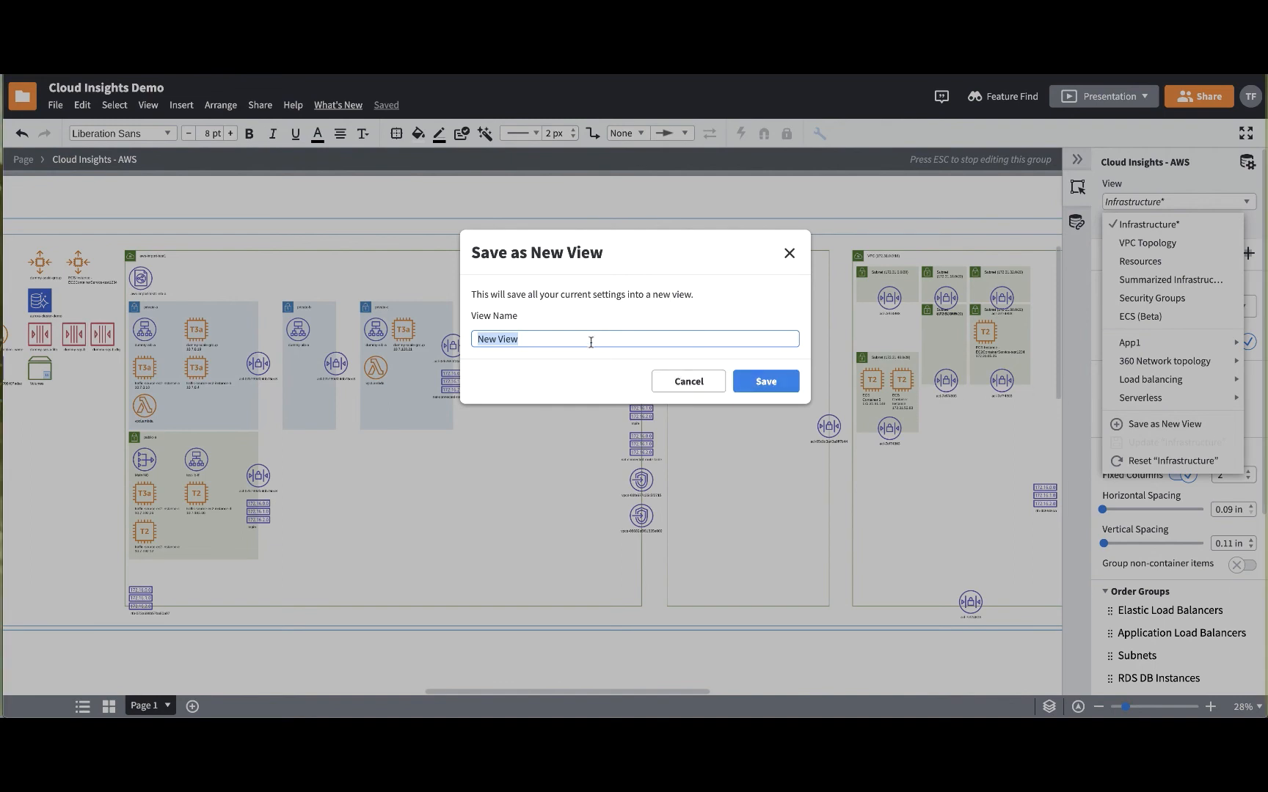
type("Configured")
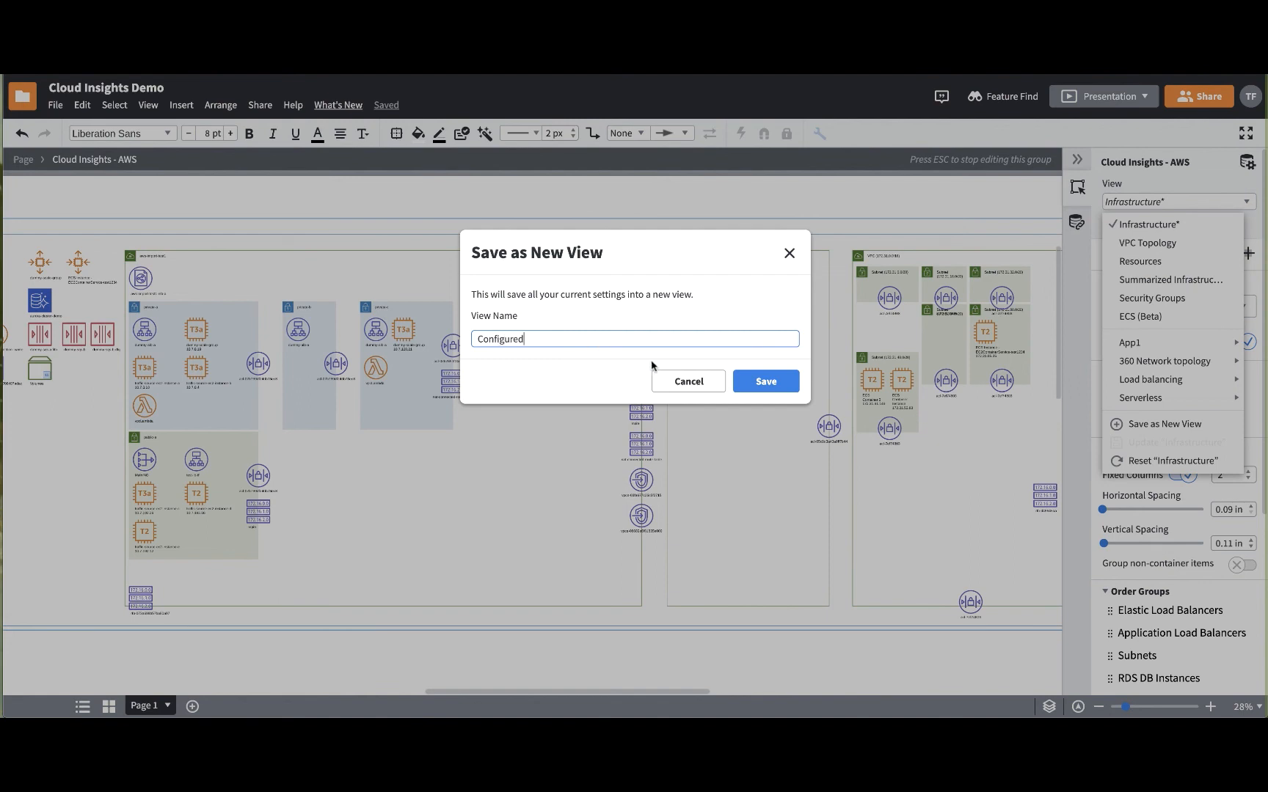
left_click(758, 382)
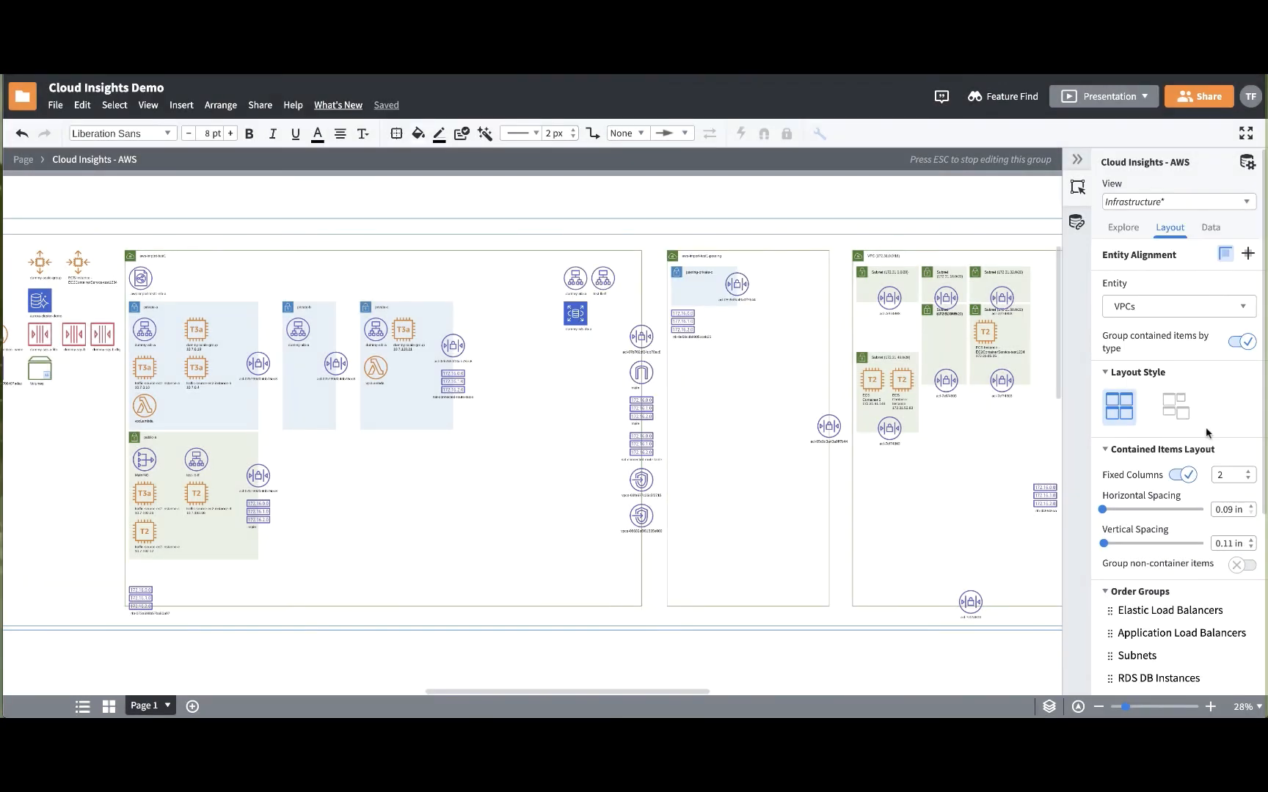